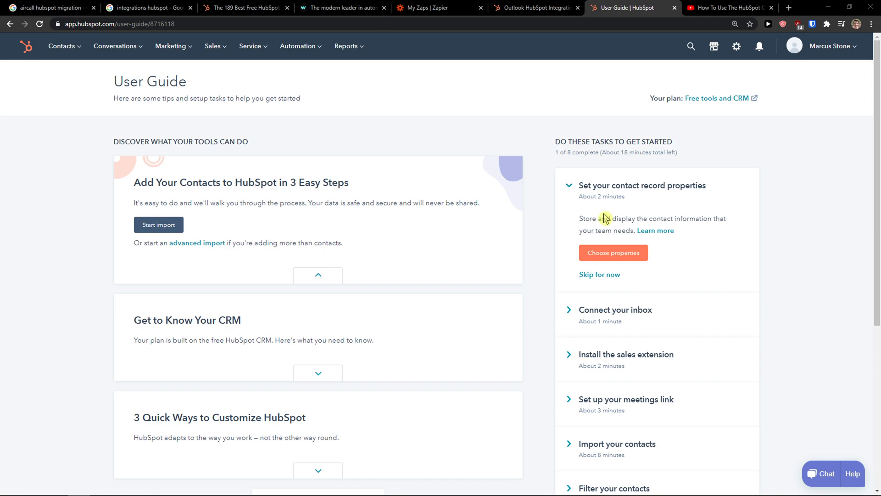
Step: Open the Gmail integration listing in HubSpot's App Marketplace and scroll through its details
click(714, 47)
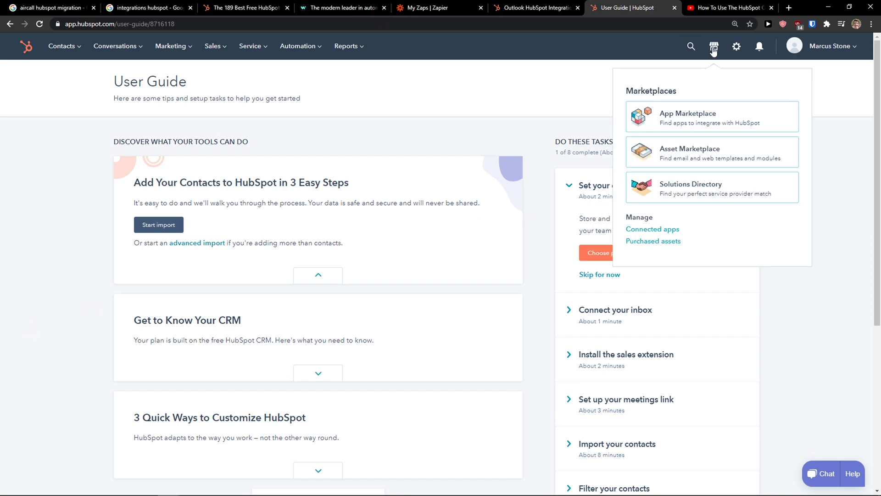
click(709, 118)
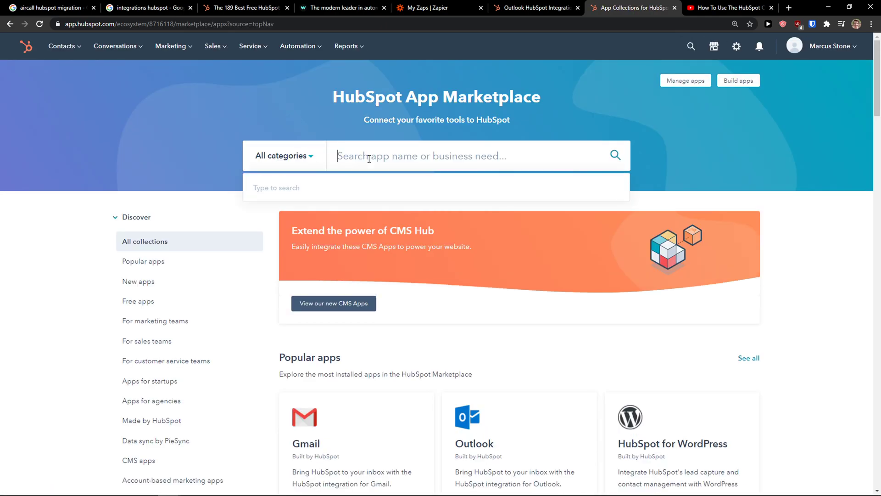
scroll(183, 275, down, 2)
click(340, 362)
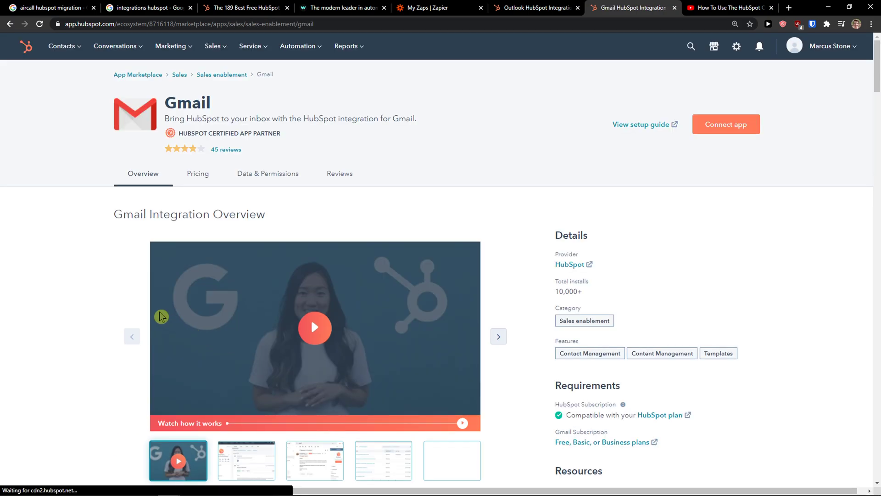
scroll(124, 310, down, 15)
scroll(127, 311, down, 20)
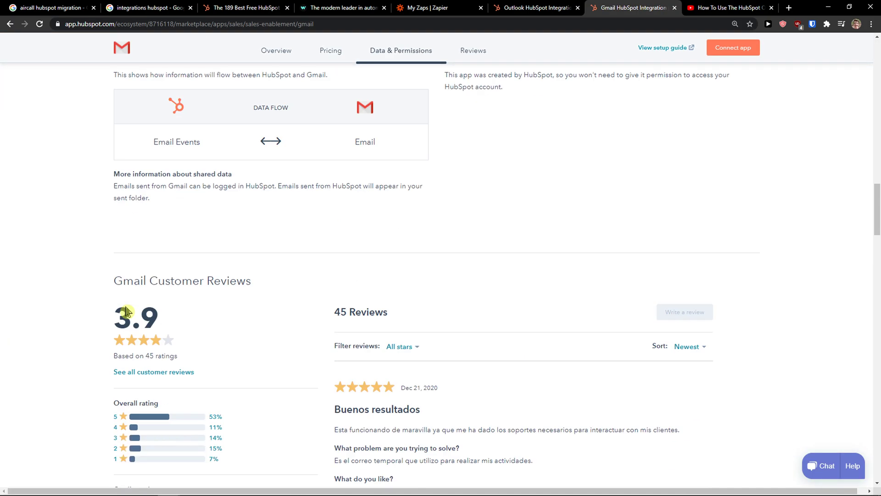
scroll(129, 309, down, 15)
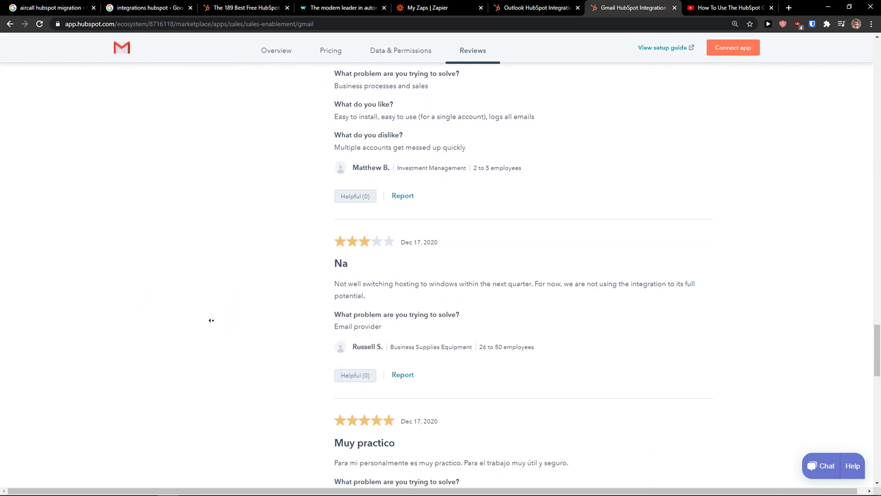
scroll(183, 258, up, 18)
scroll(128, 304, up, 20)
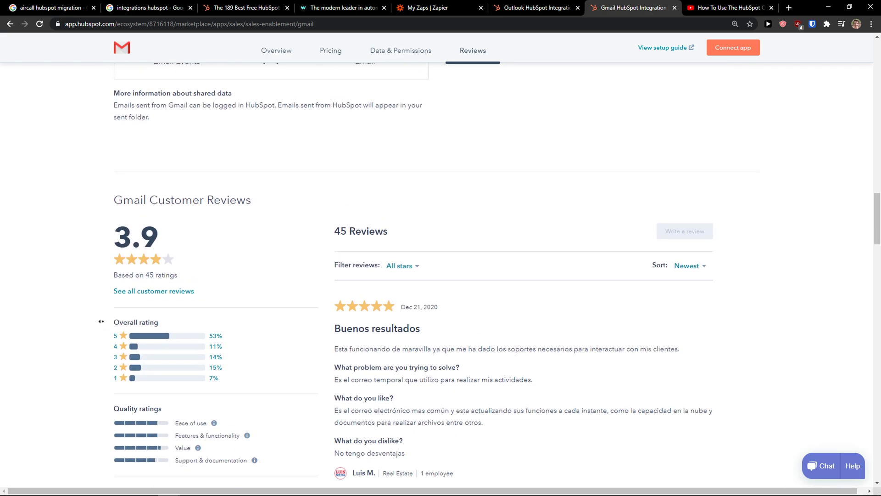
scroll(117, 300, up, 10)
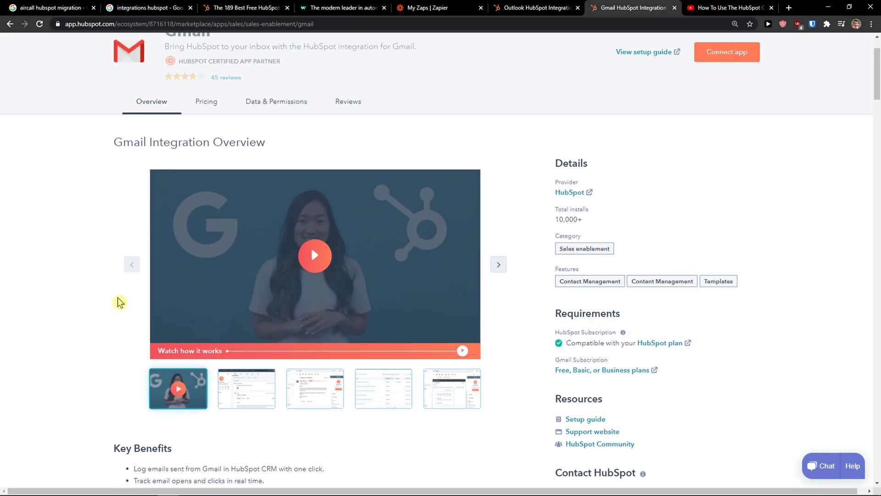
Step: Connect the Gmail app and add the HubSpot Sales extension to Chrome
click(743, 130)
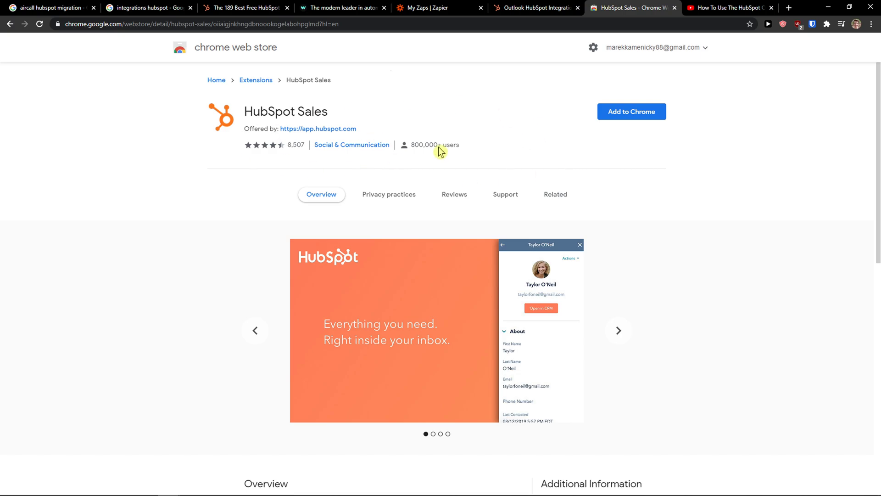
click(607, 116)
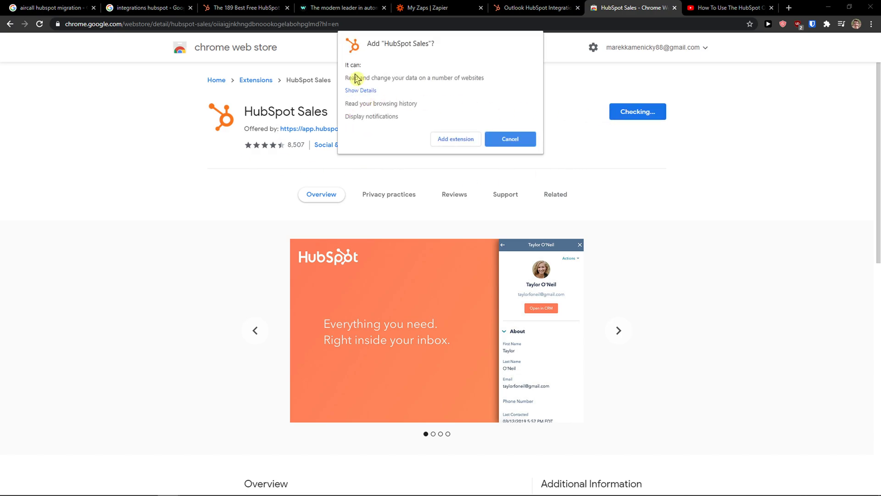
click(460, 139)
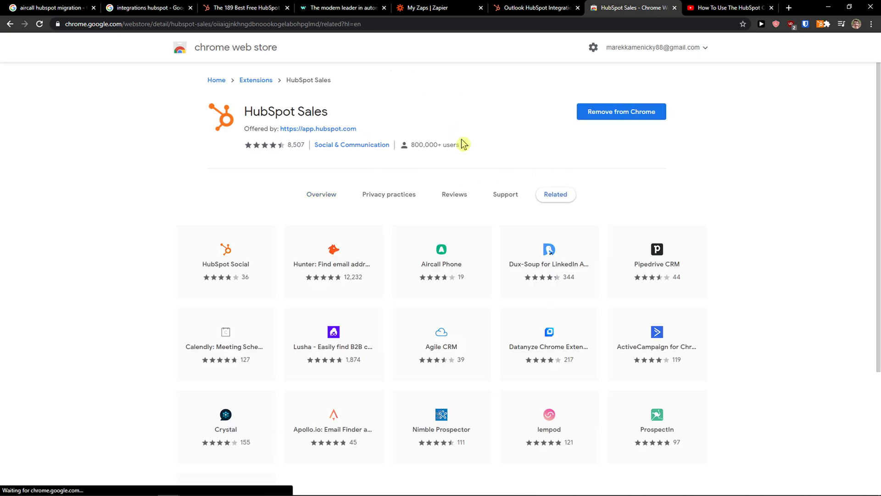
click(811, 39)
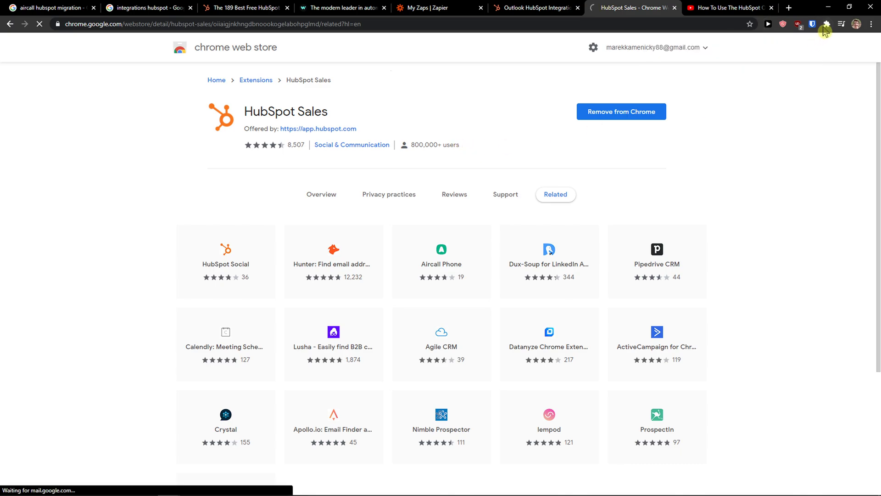
click(826, 24)
Step: Pin HubSpot Sales to the Chrome toolbar and return to the Gmail inbox tab
click(797, 164)
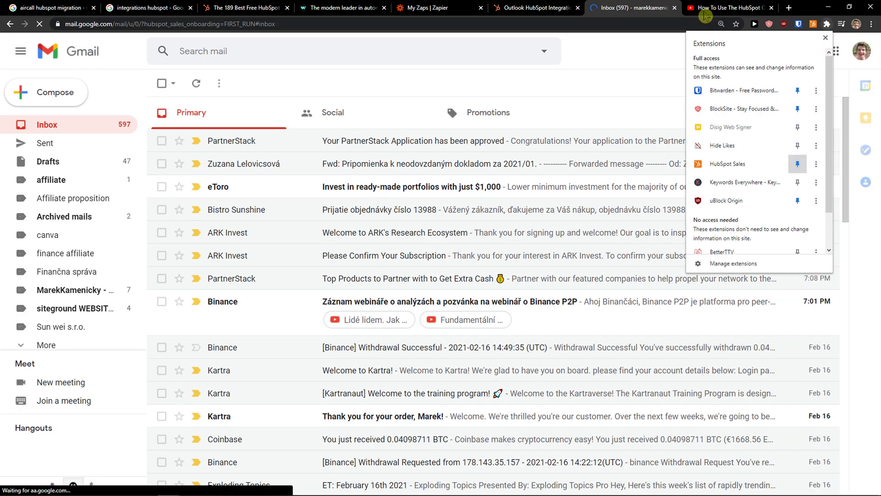
click(794, 10)
click(573, 6)
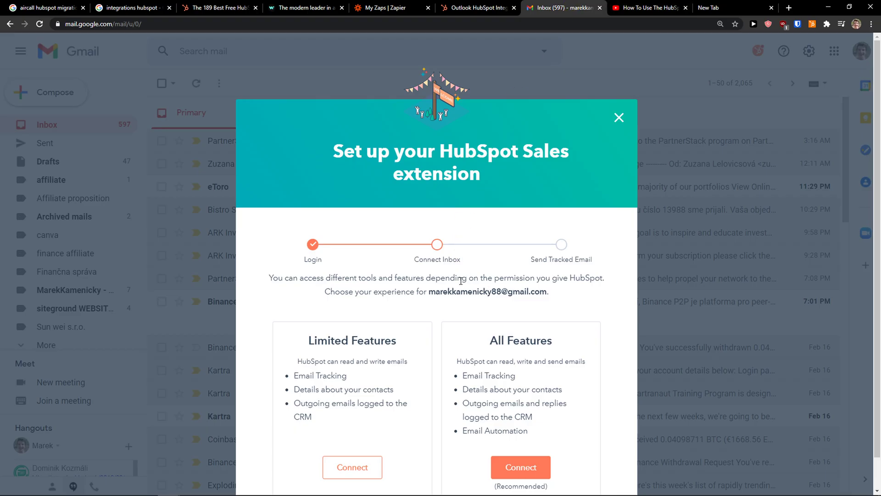
scroll(456, 293, down, 1)
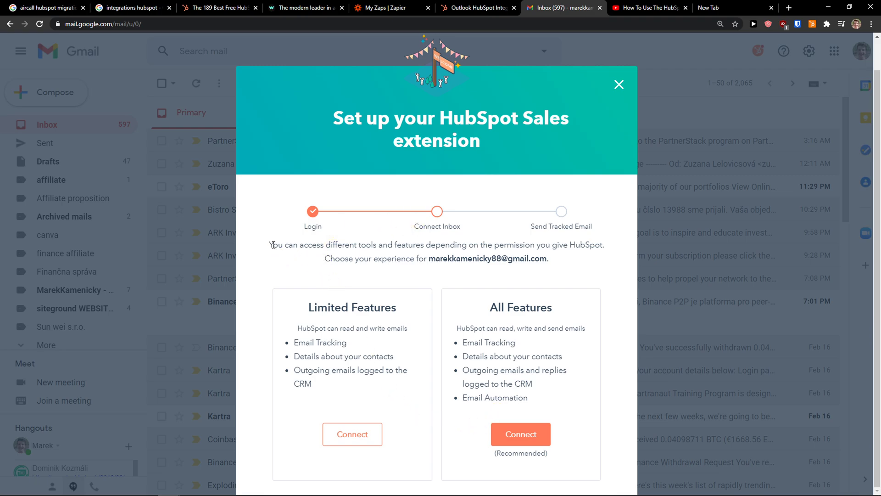
Step: Review the setup modal and connect the inbox with Limited Features
drag(273, 245, 575, 260)
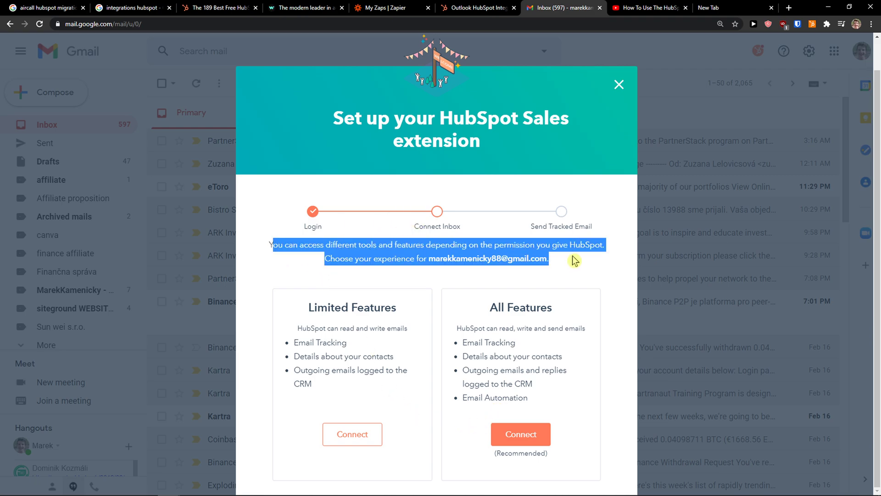
click(361, 270)
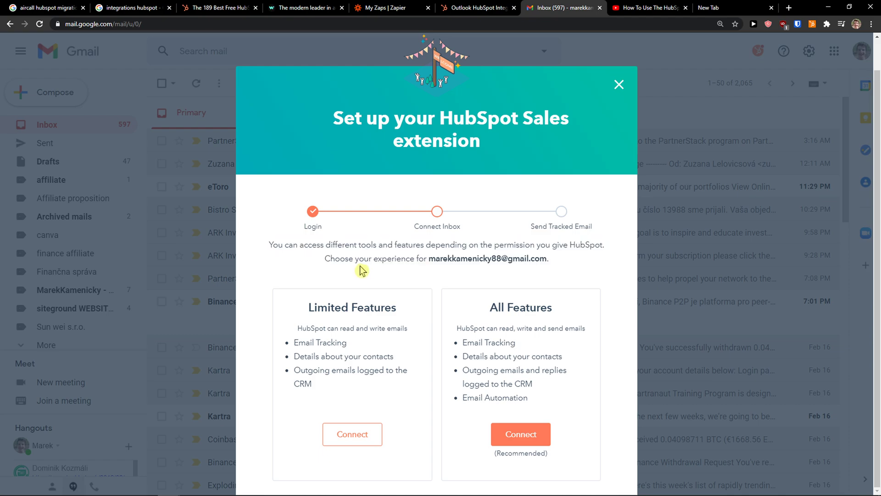
drag(433, 264, 568, 268)
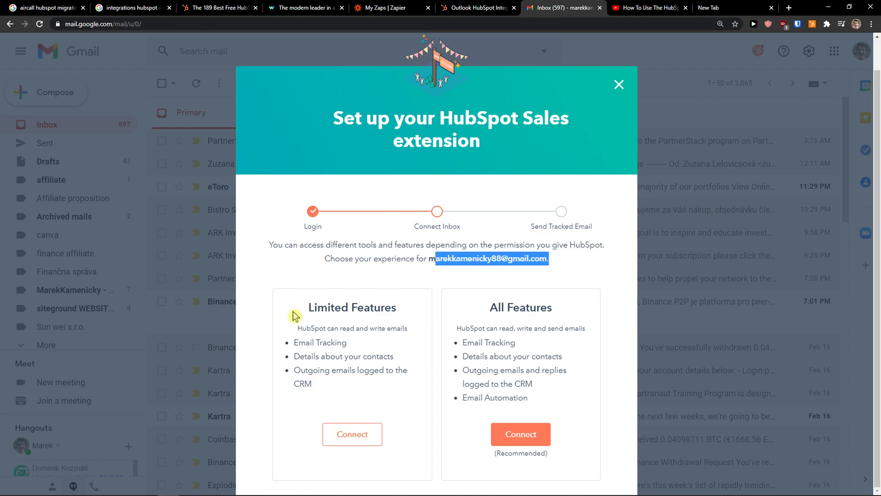
drag(295, 313, 415, 356)
click(332, 369)
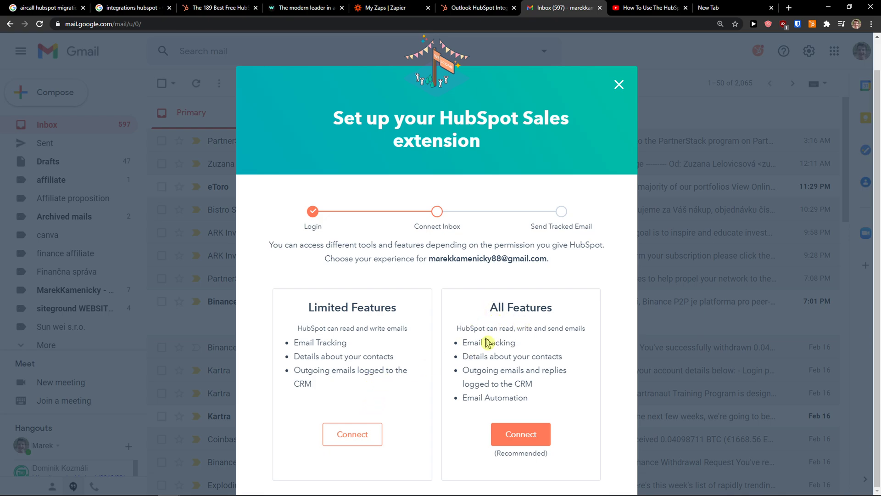
click(356, 426)
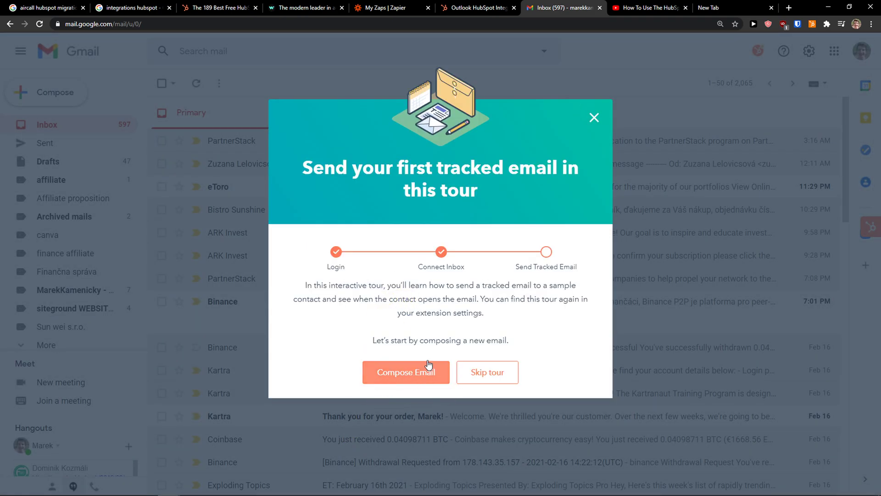
drag(318, 299, 526, 313)
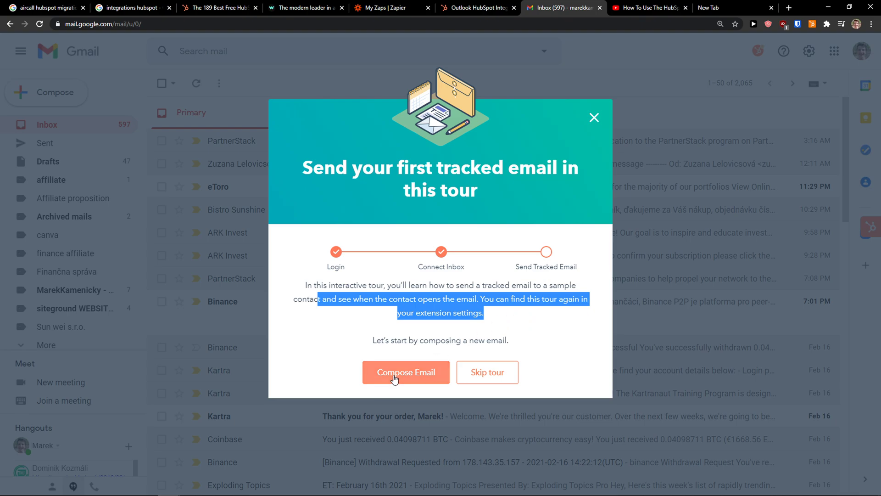
Step: Compose the tour's sample email with Track enabled, step through the tips, and send it
click(409, 374)
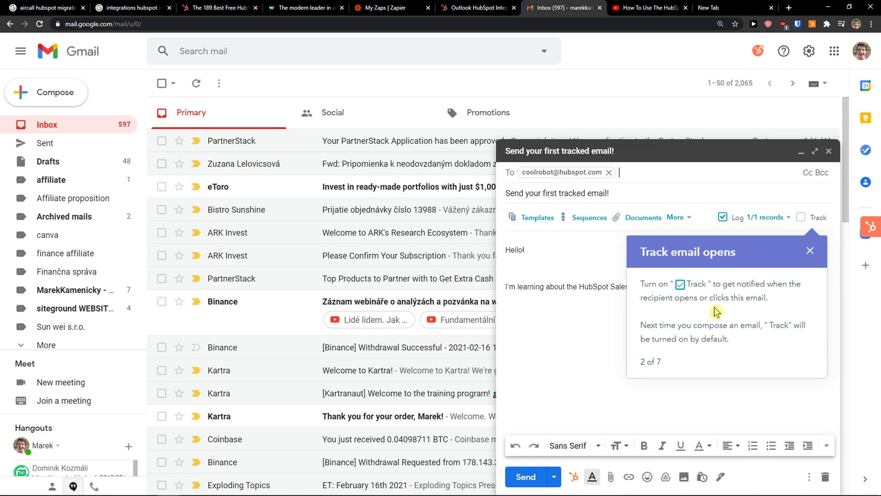
click(801, 220)
drag(588, 101, 736, 147)
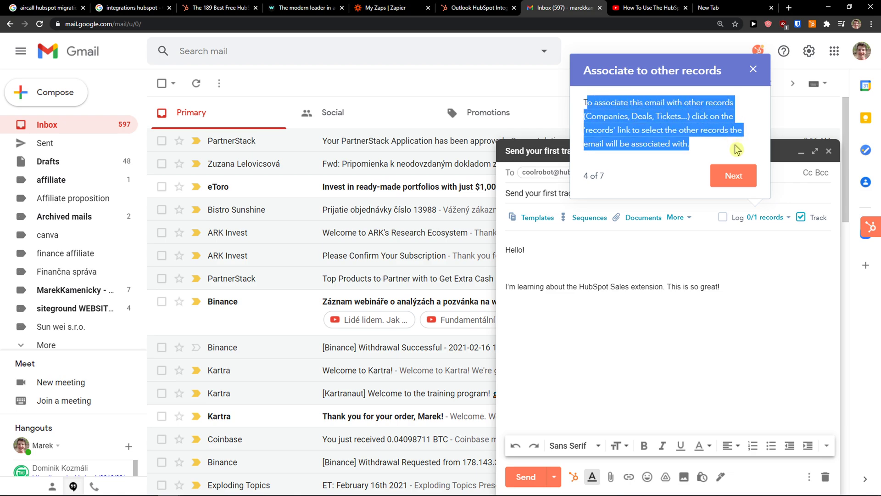
click(733, 176)
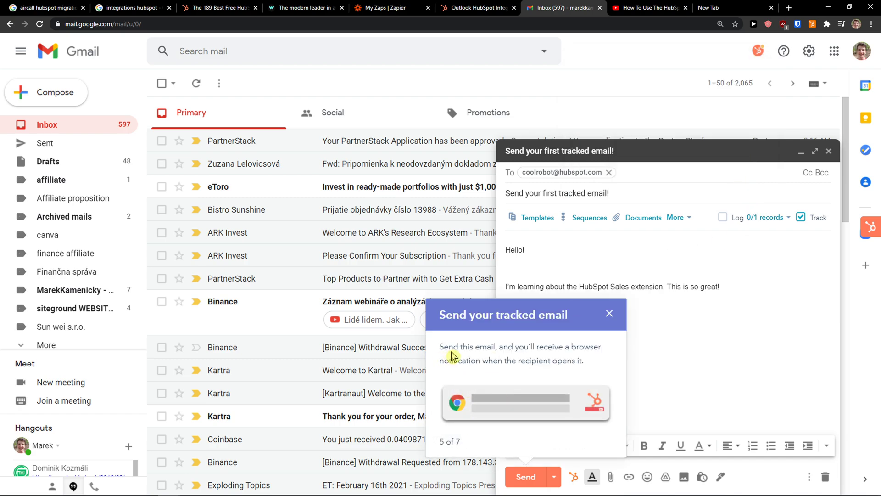
drag(486, 347, 595, 367)
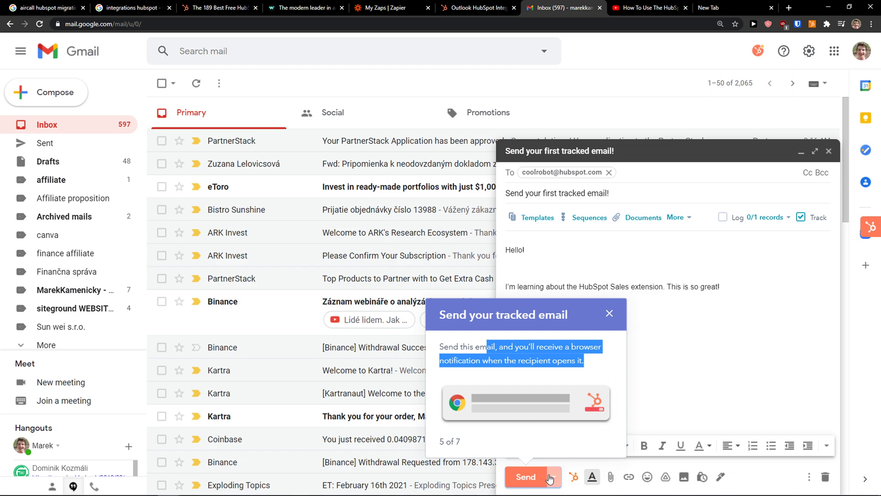
click(525, 468)
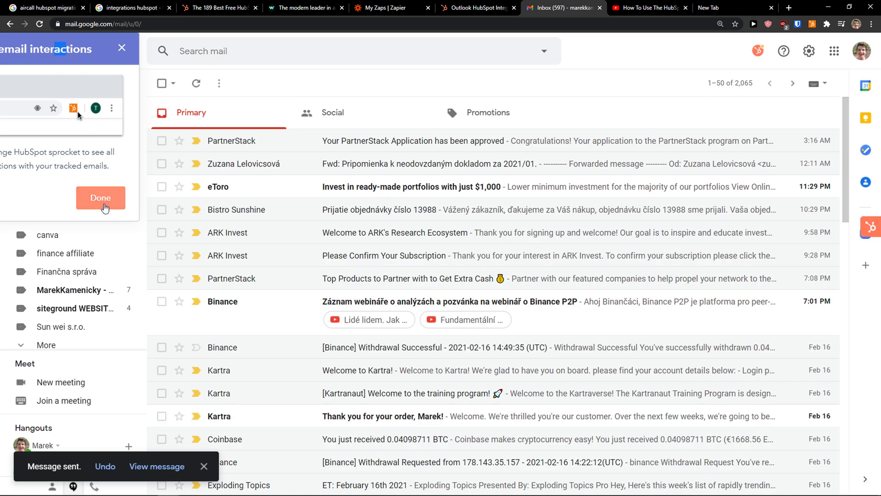
click(101, 202)
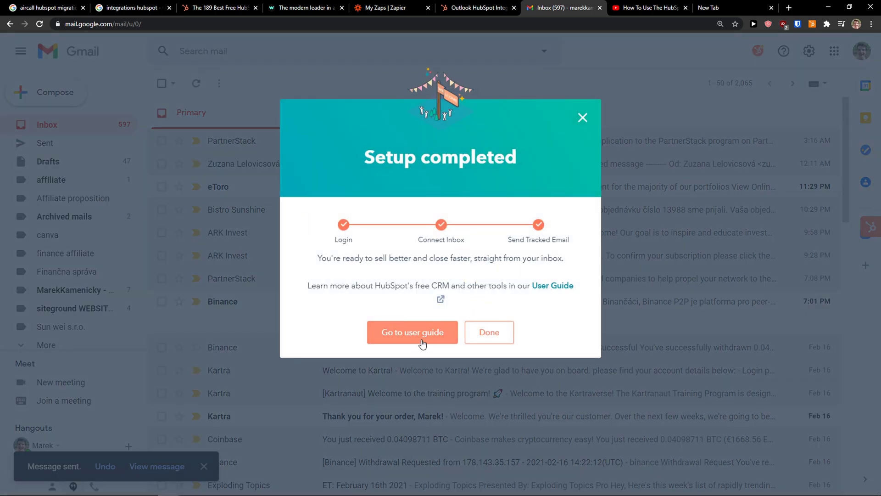
Step: Open the HubSpot user guide, dismiss the Tasks and contact-capture prompts, and show the HubSpot sidebar
click(441, 336)
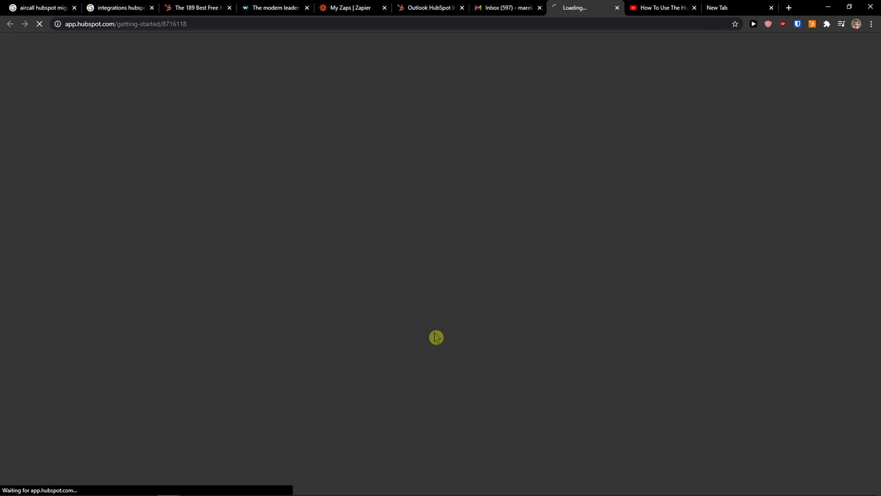
click(509, 7)
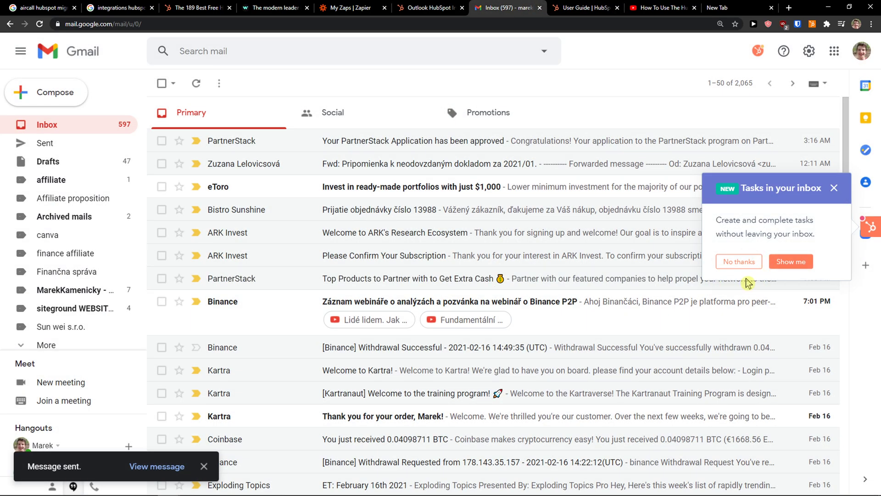
click(834, 188)
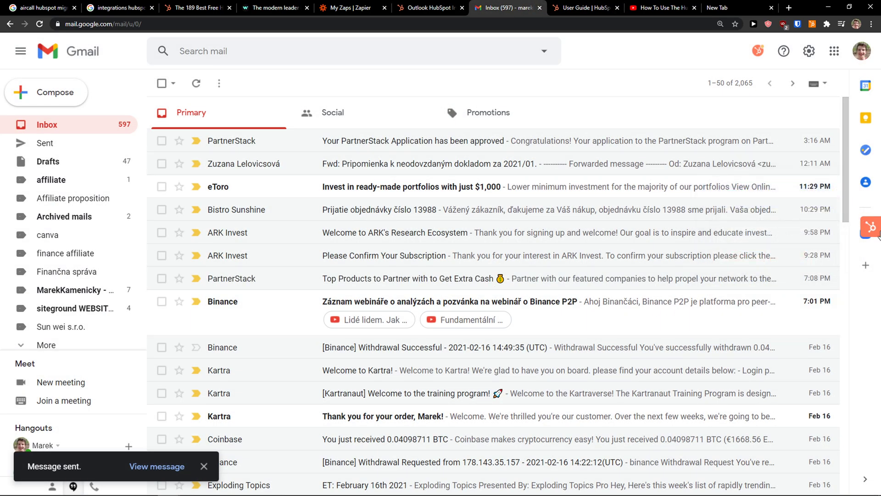
click(870, 228)
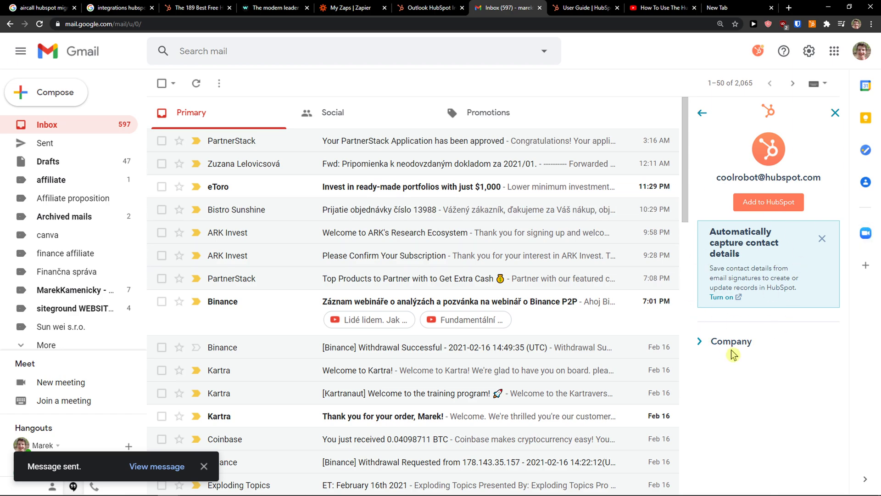
click(821, 238)
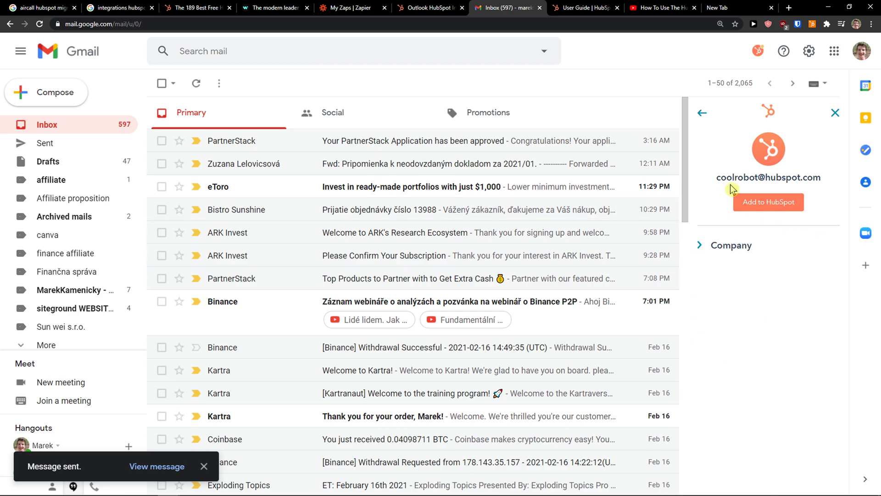
Step: Browse the HubSpot contacts list in the sidebar
click(699, 114)
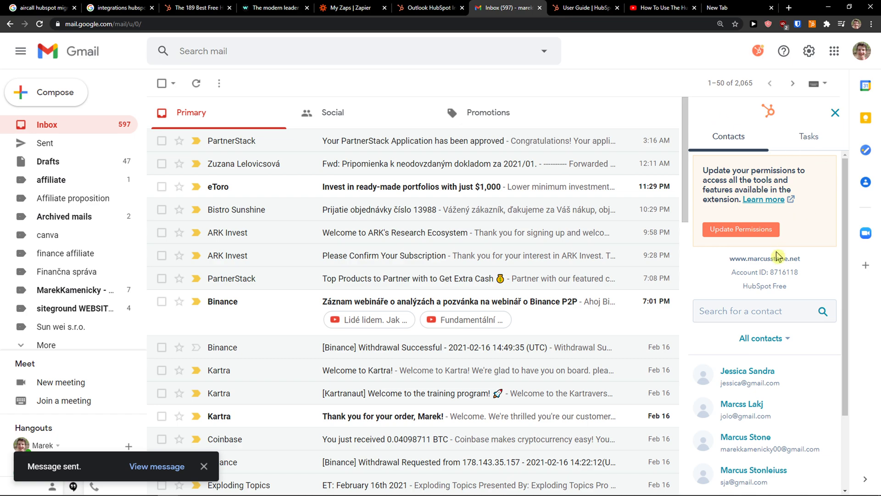
scroll(780, 257, down, 2)
scroll(774, 316, up, 2)
scroll(774, 316, up, 1)
scroll(771, 307, down, 1)
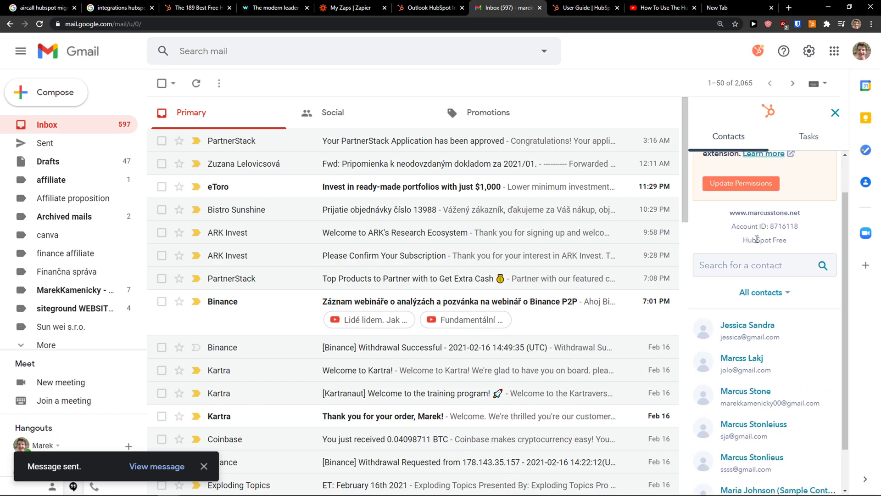
scroll(767, 303, up, 1)
scroll(755, 290, down, 2)
scroll(796, 287, up, 1)
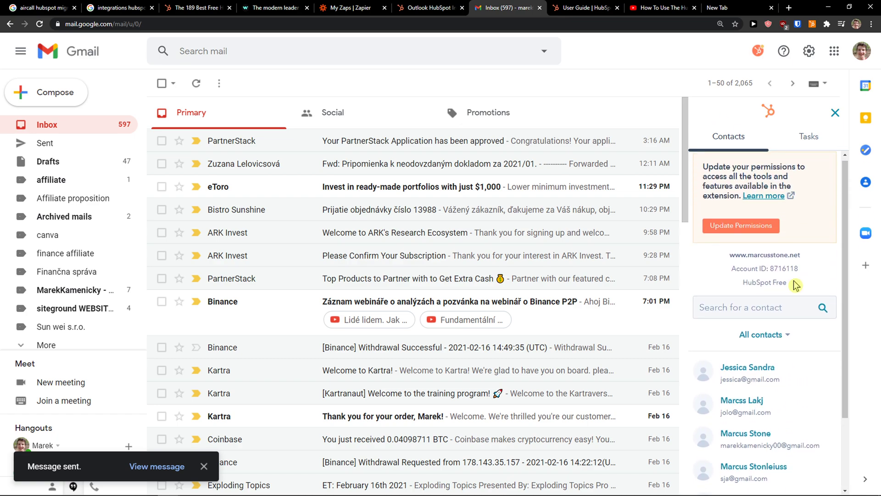
scroll(797, 287, down, 1)
Step: Inspect the first contact's About and Deals sections, then close the sidebar
click(798, 287)
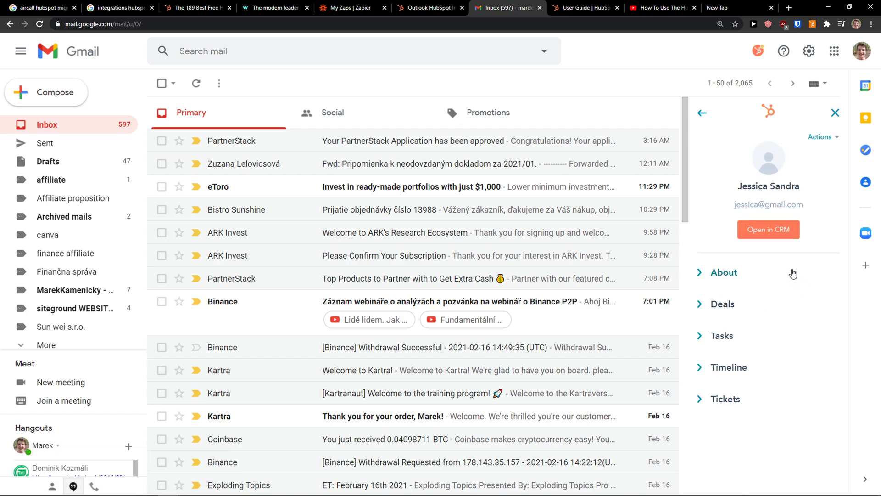
click(705, 275)
click(705, 276)
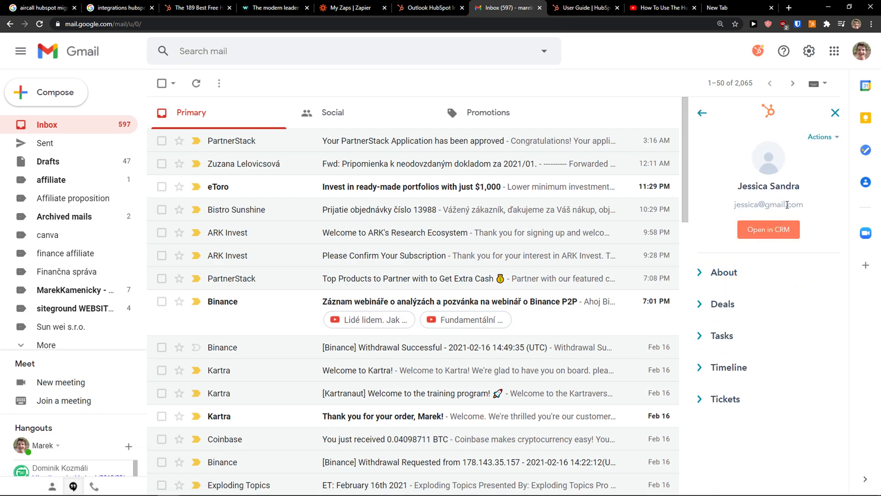
click(829, 139)
click(729, 305)
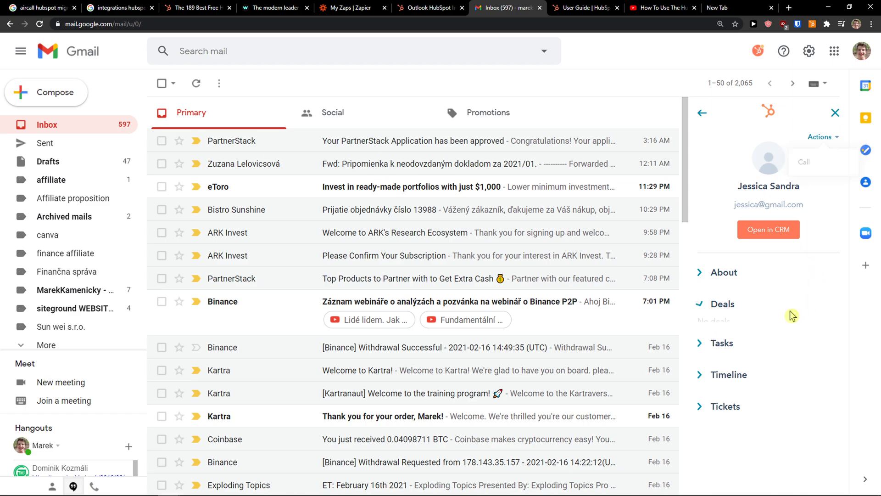
click(718, 308)
click(703, 114)
click(856, 117)
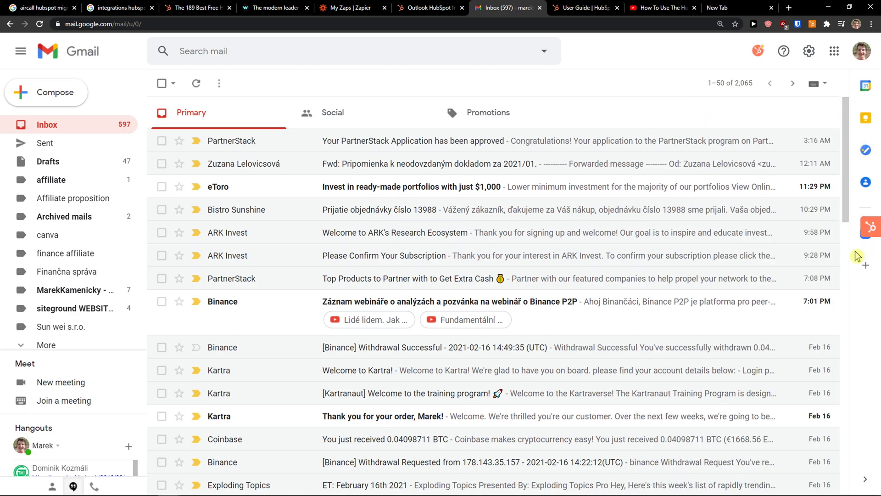
Step: Start a new email and begin entering the contact's name in the To field
click(59, 97)
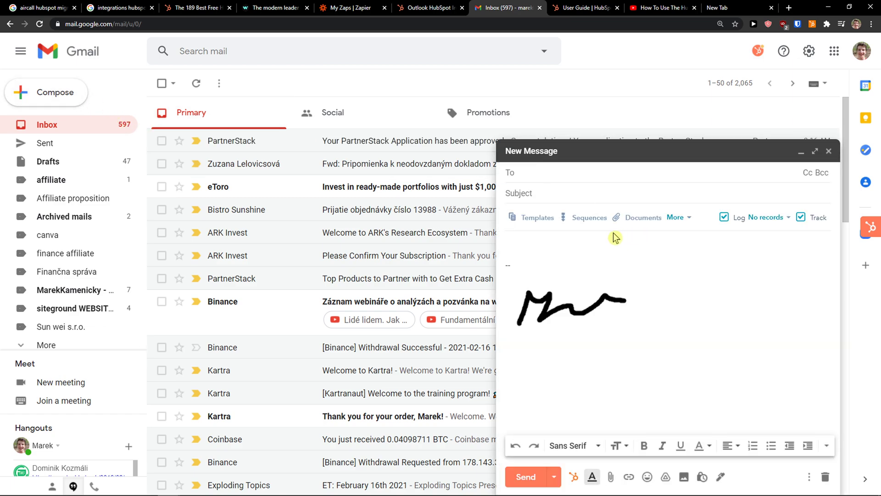
click(545, 175)
text(k)
key(BackSpace)
text(jessica)
Step: Copy the contact's e-mail from the HubSpot sidebar and paste it as the recipient
click(872, 226)
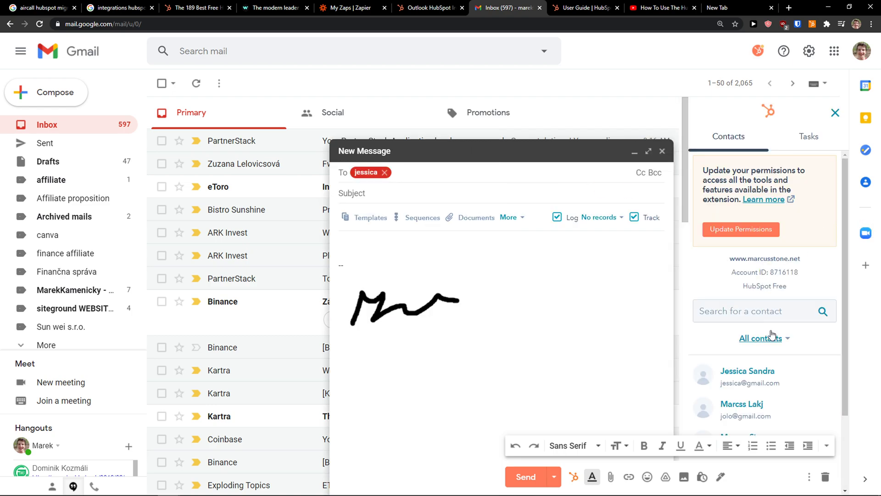
scroll(772, 336, down, 1)
click(769, 336)
triple_click(765, 202)
key(ctrl+c)
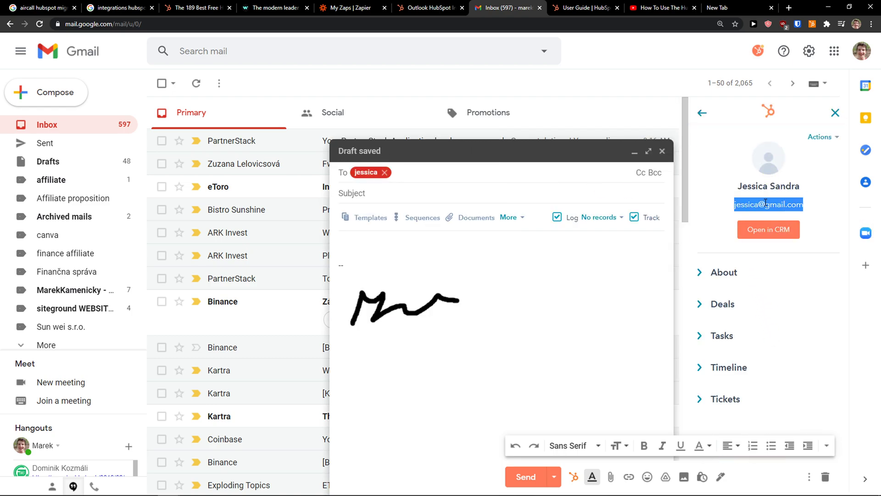
click(384, 172)
key(ctrl+v)
click(440, 253)
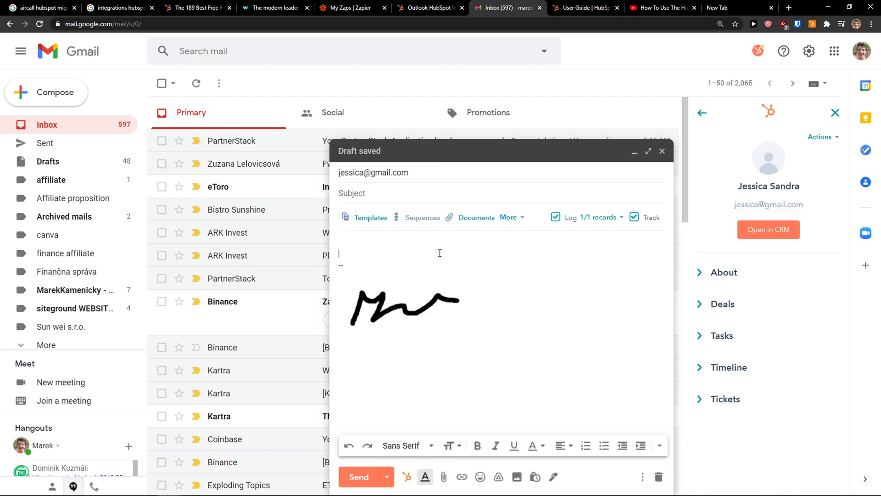
click(834, 114)
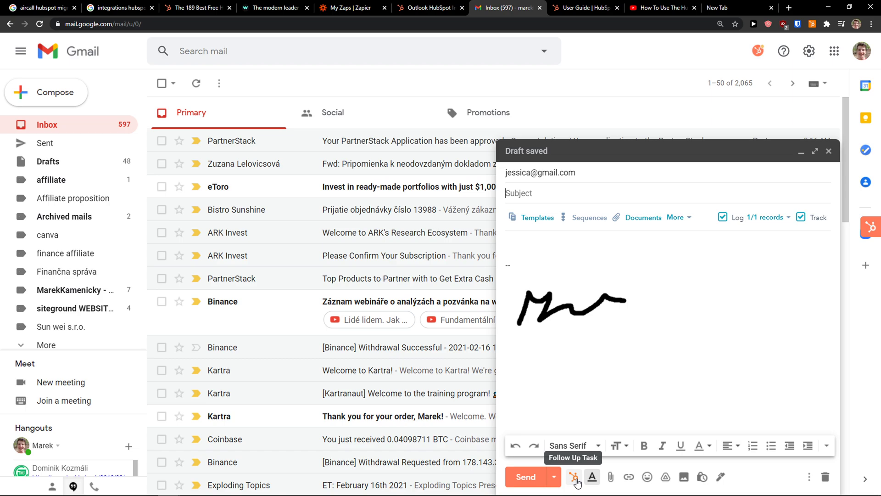
Step: Set logging to the contact's single CRM record (1/1) while keeping the recipient address
click(555, 479)
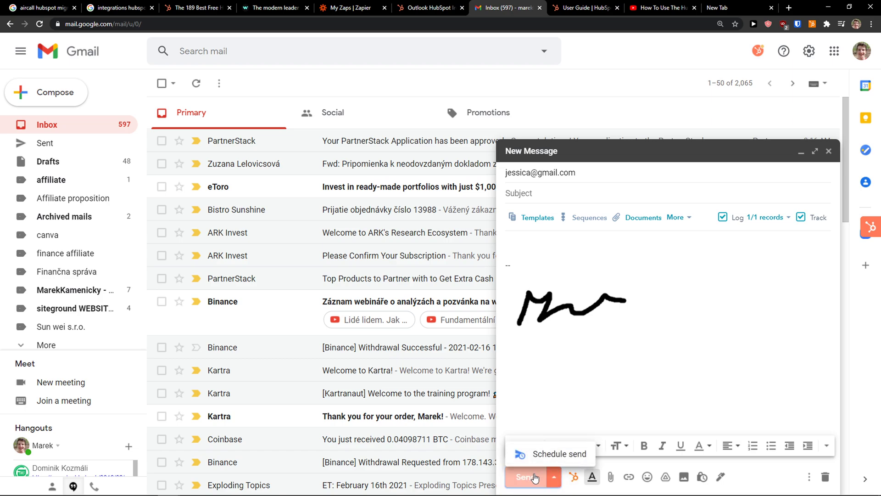
click(653, 287)
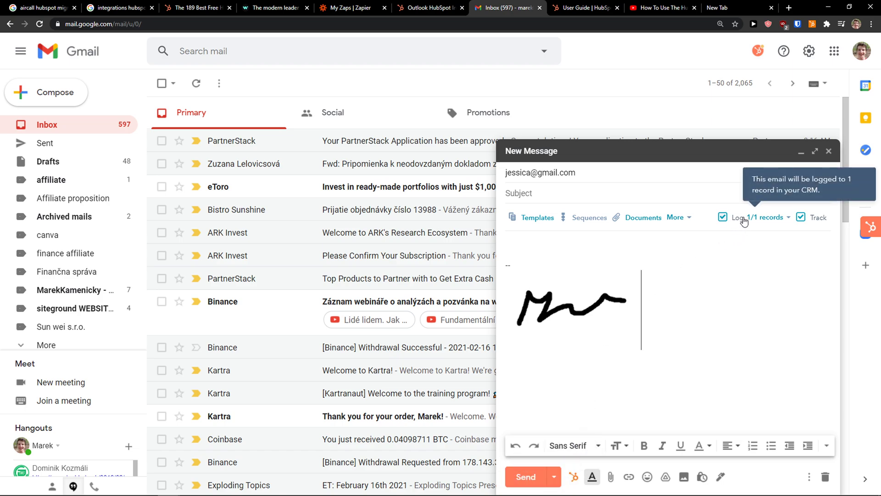
click(770, 217)
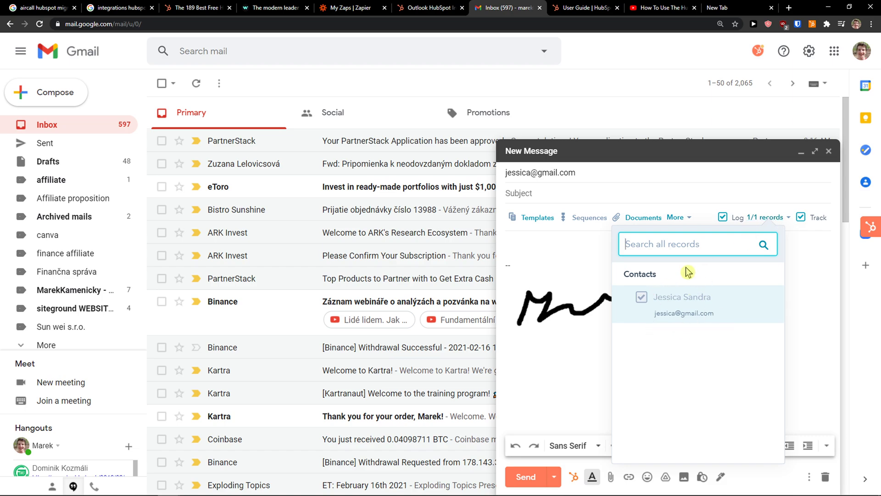
click(551, 173)
double_click(579, 172)
key(ctrl+c)
key(BackSpace)
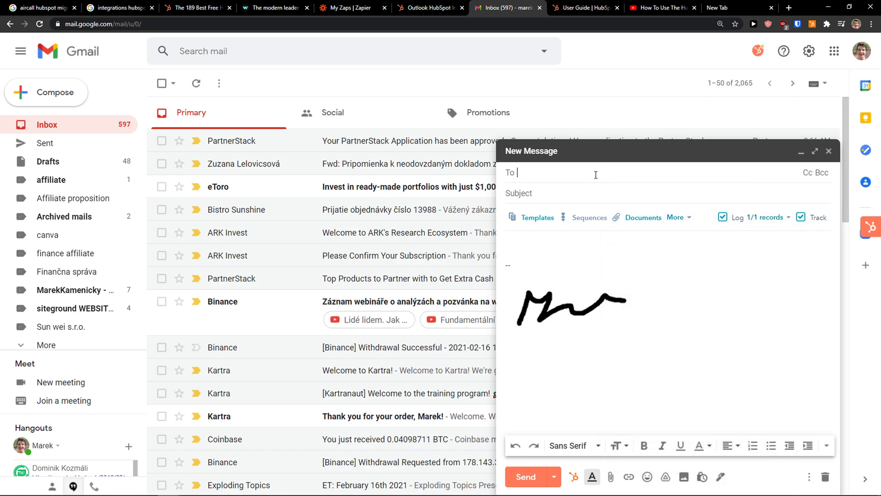
click(723, 218)
click(785, 219)
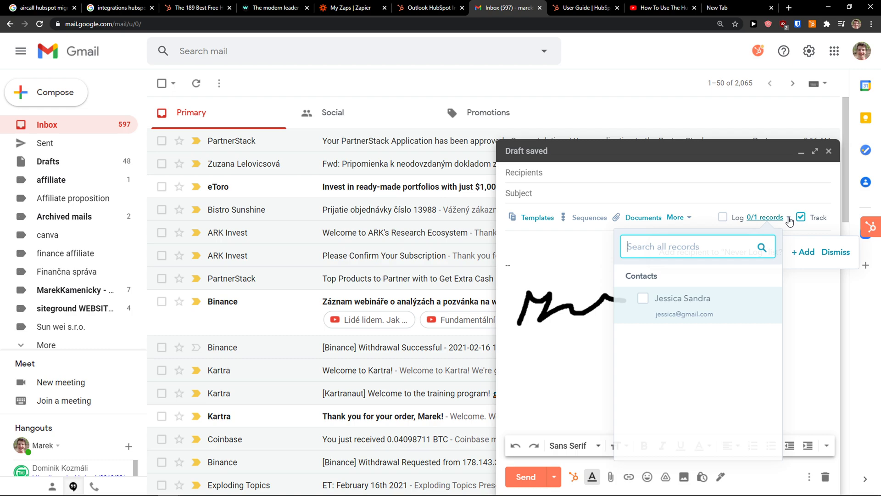
click(643, 299)
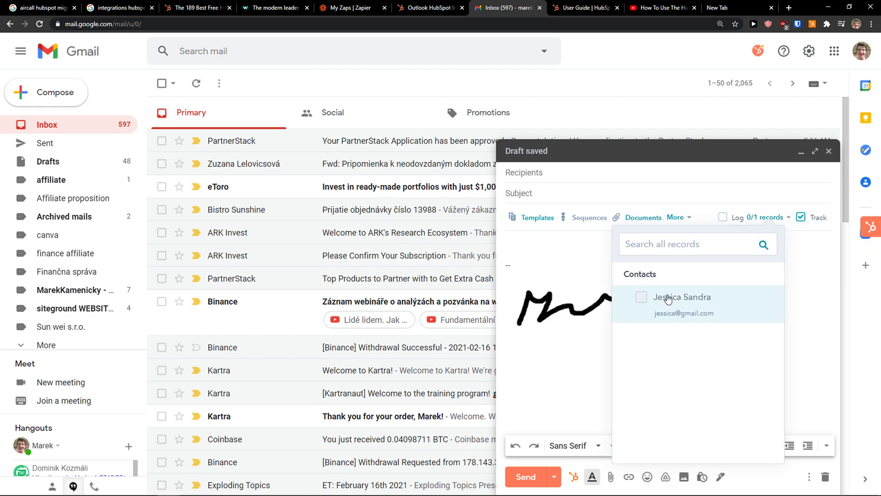
click(592, 173)
key(ctrl+v)
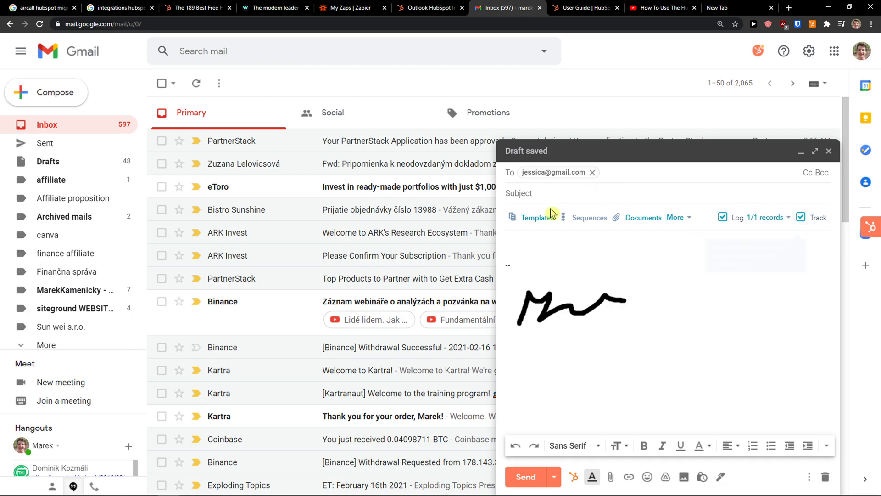
Step: Browse HubSpot templates and extension settings, then close the unsent New Message window
click(529, 224)
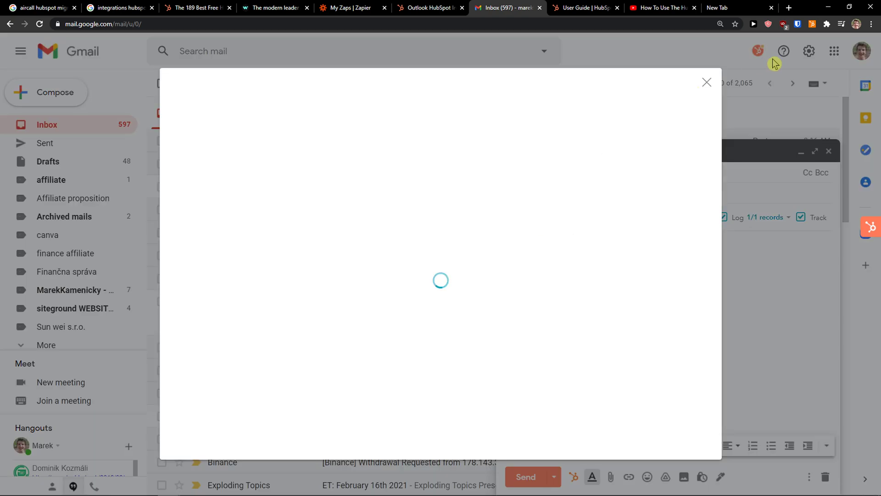
click(712, 83)
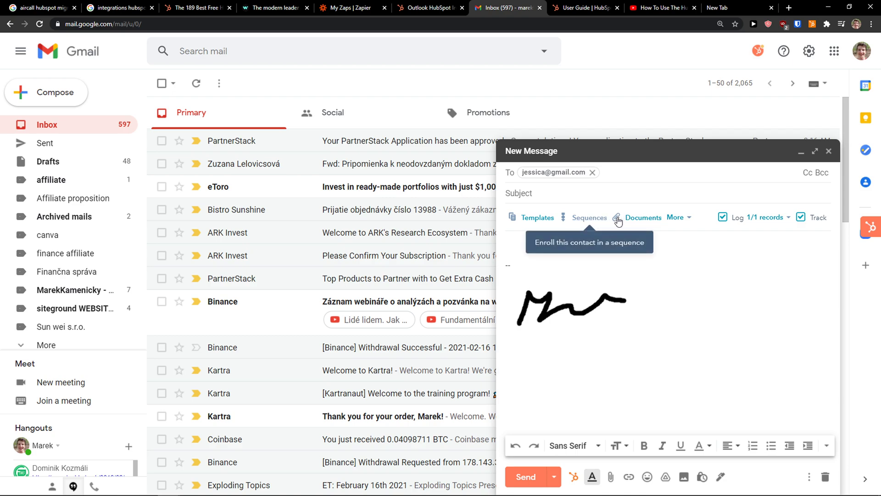
click(688, 217)
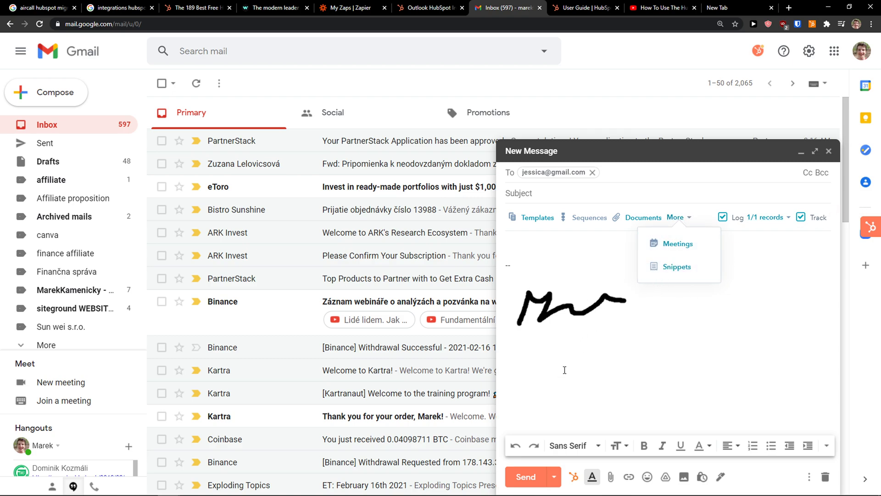
click(758, 51)
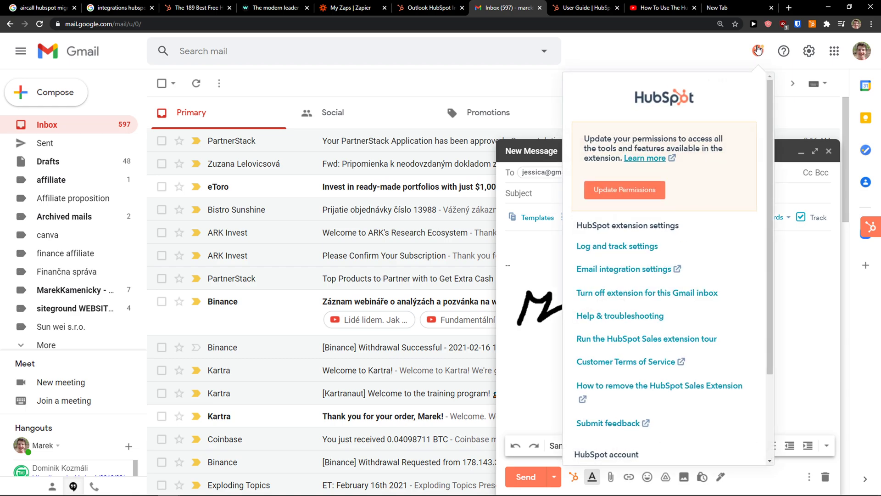
scroll(723, 228, down, 3)
scroll(723, 228, up, 3)
click(831, 152)
click(829, 152)
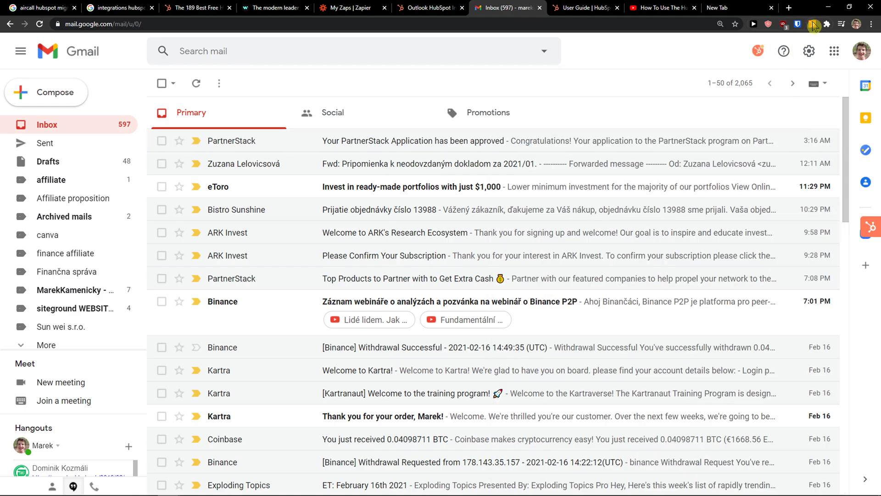
Step: Switch to Zapier, leave an empty new zap, and go to the dashboard
click(351, 6)
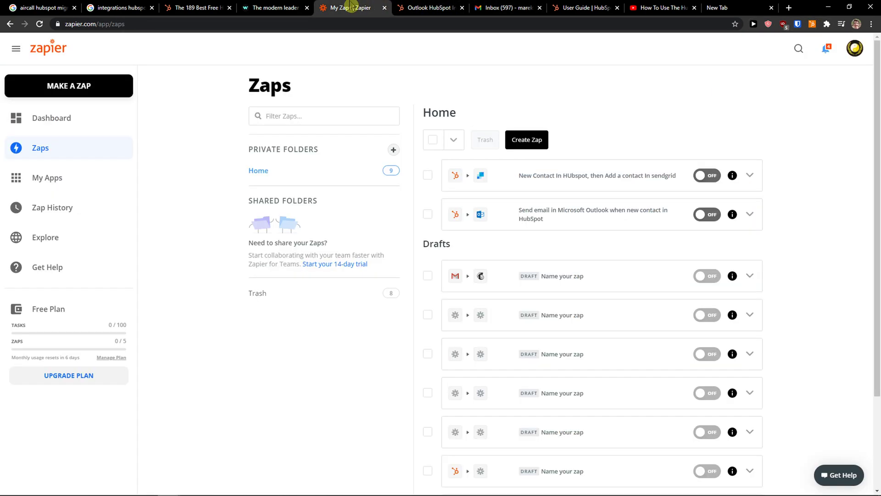
click(90, 91)
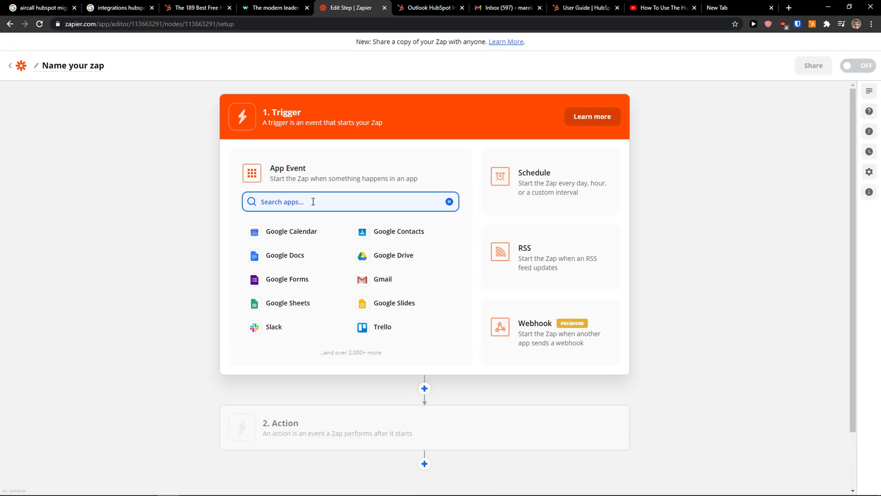
click(12, 66)
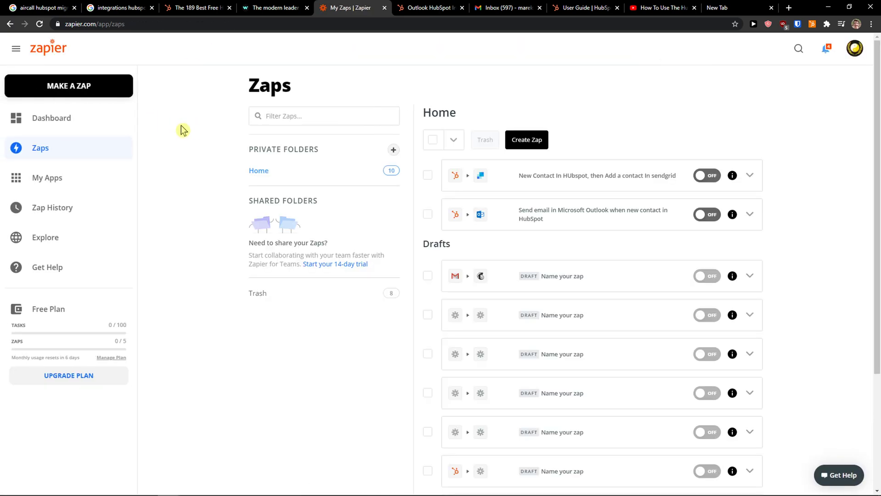
click(62, 118)
Step: Pair HubSpot with Gmail in the dashboard's app connector
click(363, 197)
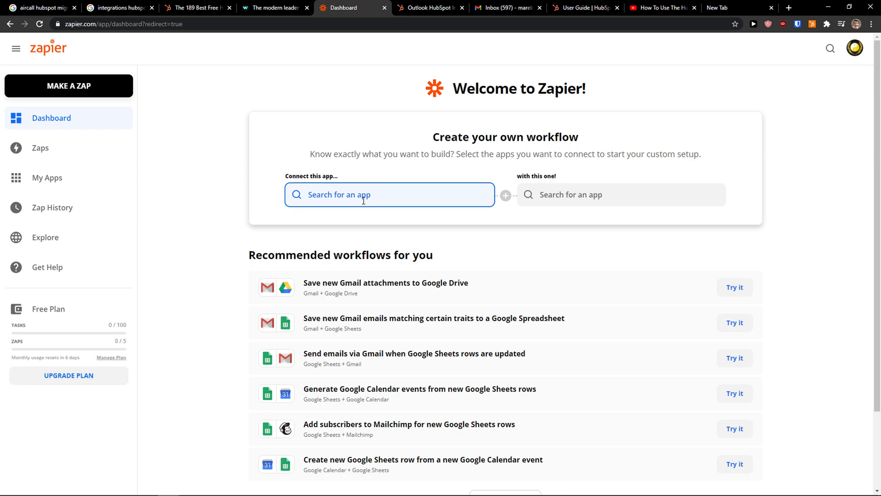
text(hju)
text(u)
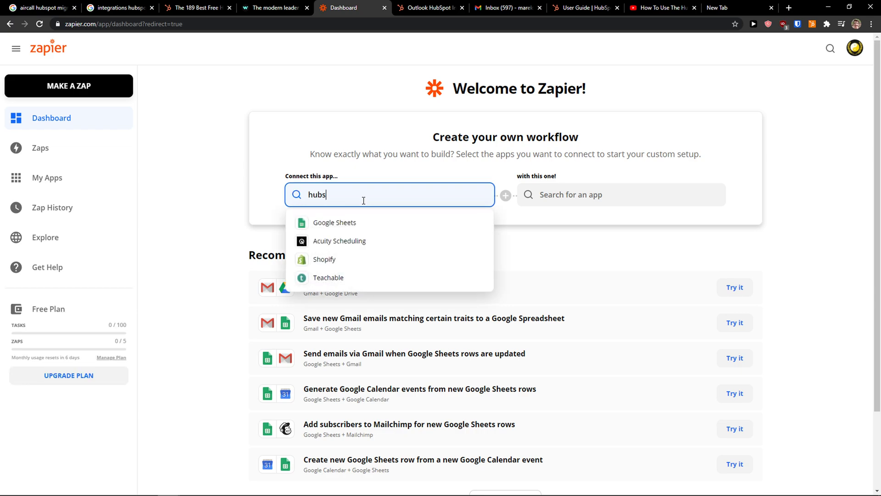
click(351, 223)
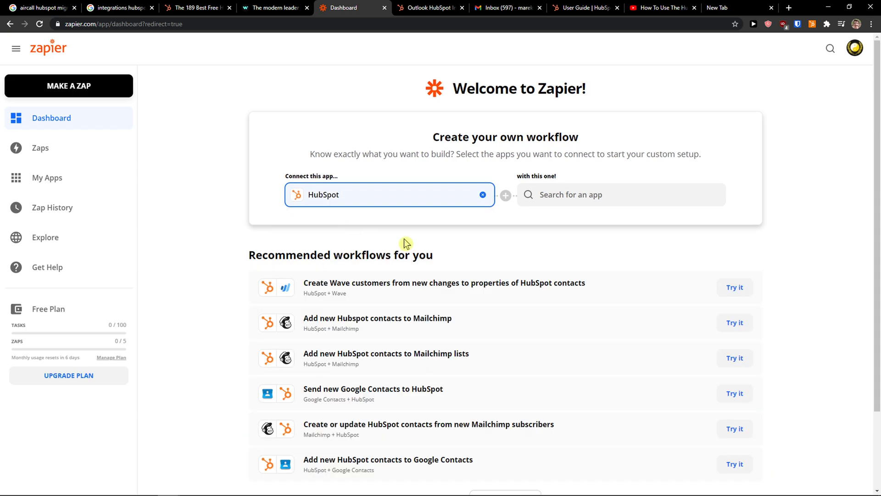
scroll(404, 239, down, 2)
scroll(356, 235, up, 1)
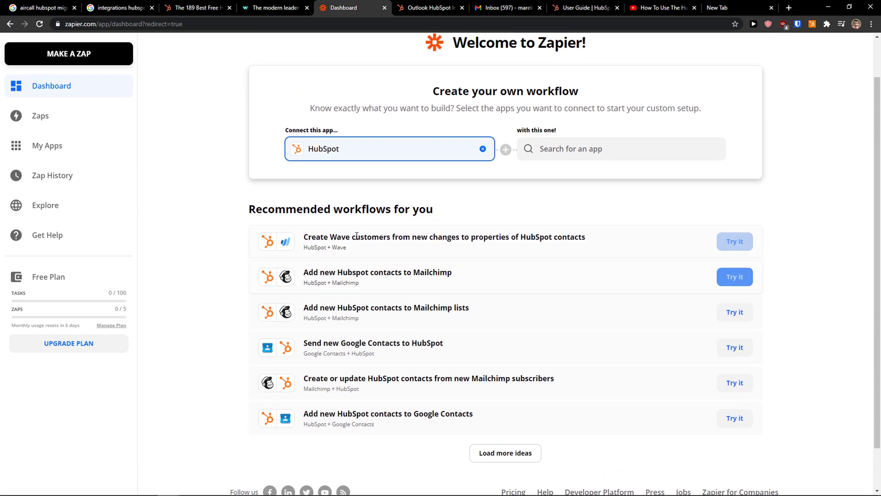
click(572, 147)
text(gm)
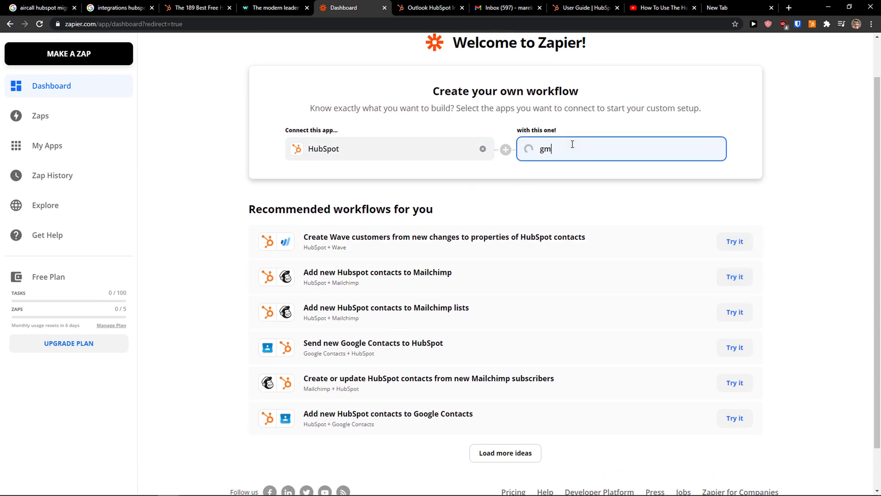
click(599, 177)
Step: Choose New Contact as the HubSpot trigger
click(403, 222)
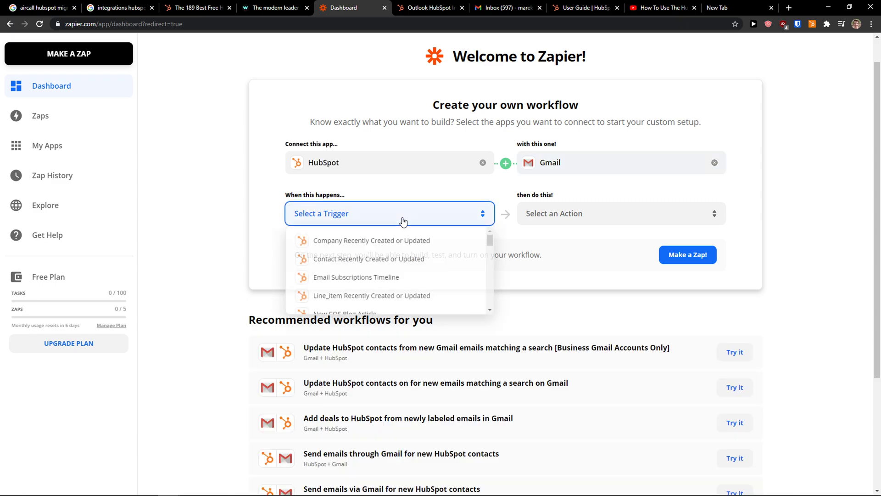
scroll(406, 258, down, 2)
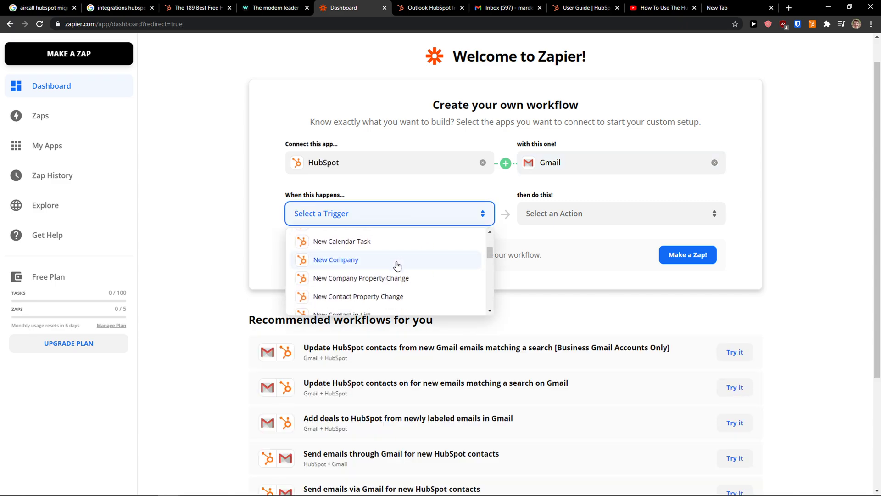
scroll(399, 268, down, 3)
scroll(406, 279, up, 1)
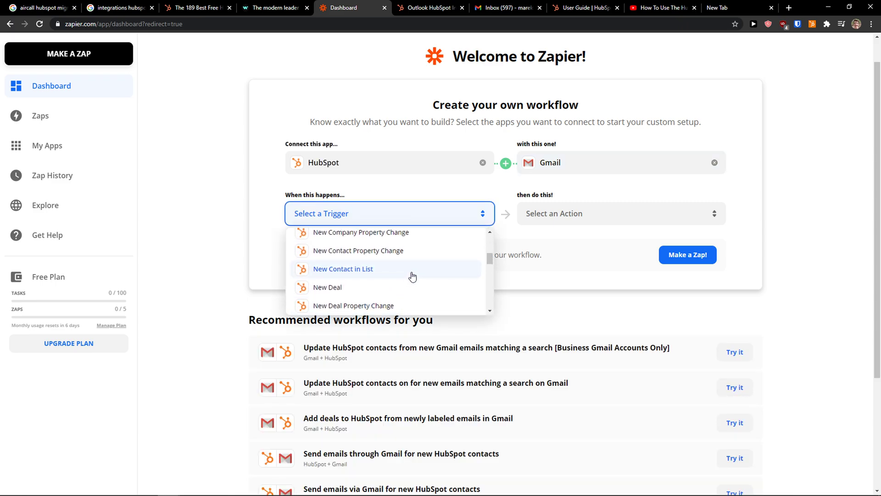
scroll(412, 274, up, 1)
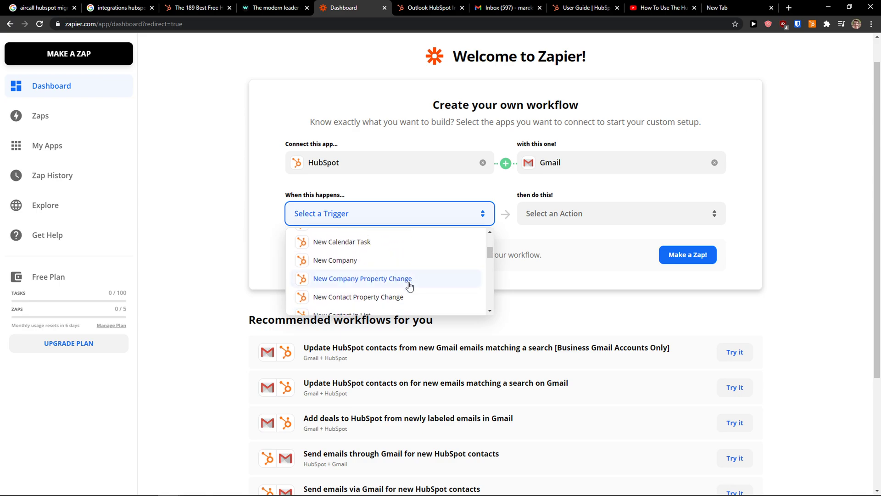
scroll(409, 275, down, 4)
scroll(406, 282, down, 5)
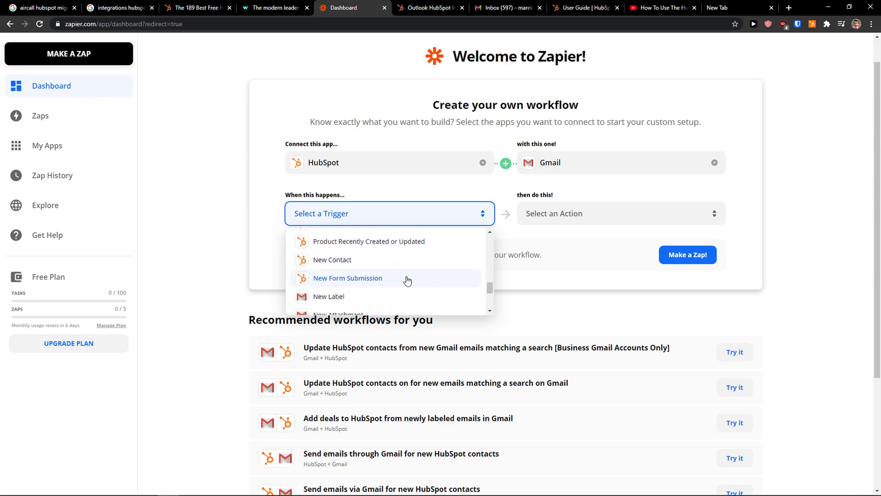
click(408, 266)
Step: Choose Send Email as the Gmail action and load the workflow in the zap editor
click(586, 214)
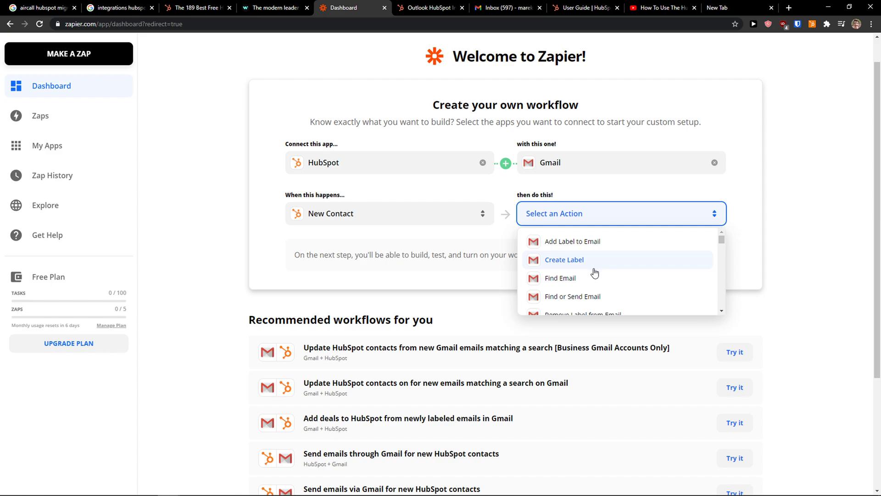
scroll(595, 271, down, 1)
scroll(597, 269, up, 1)
scroll(601, 270, down, 5)
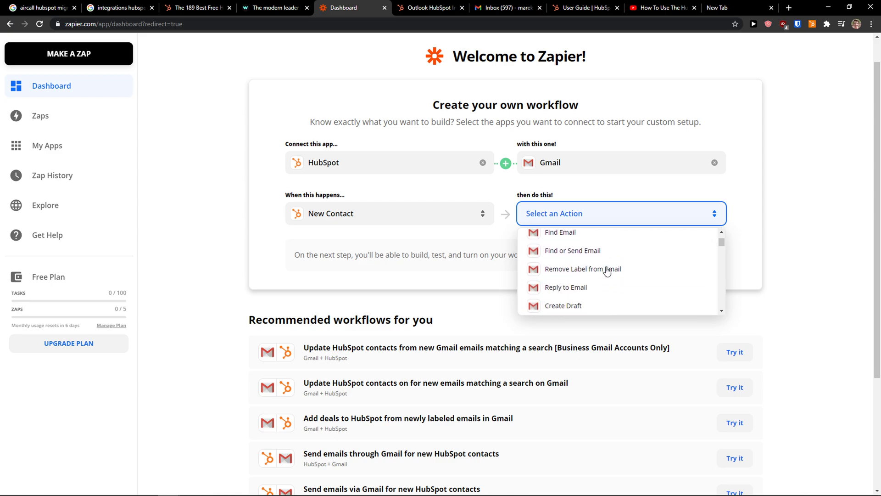
scroll(596, 271, up, 1)
click(584, 278)
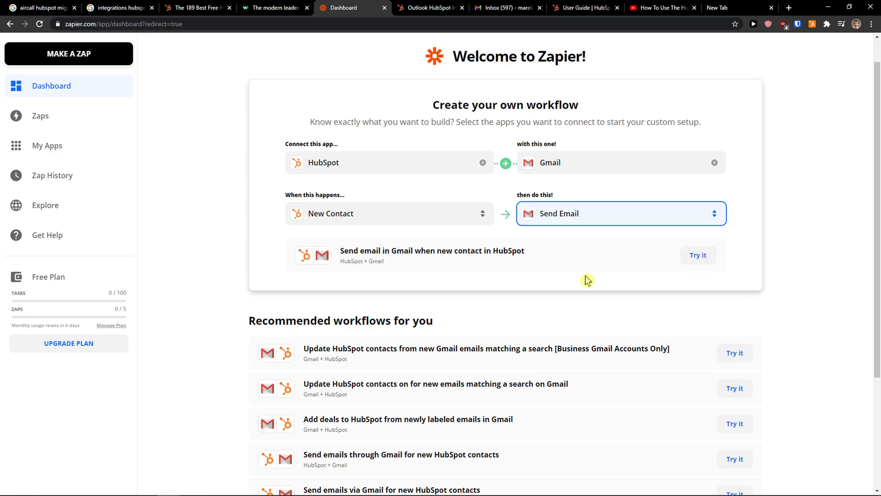
click(704, 260)
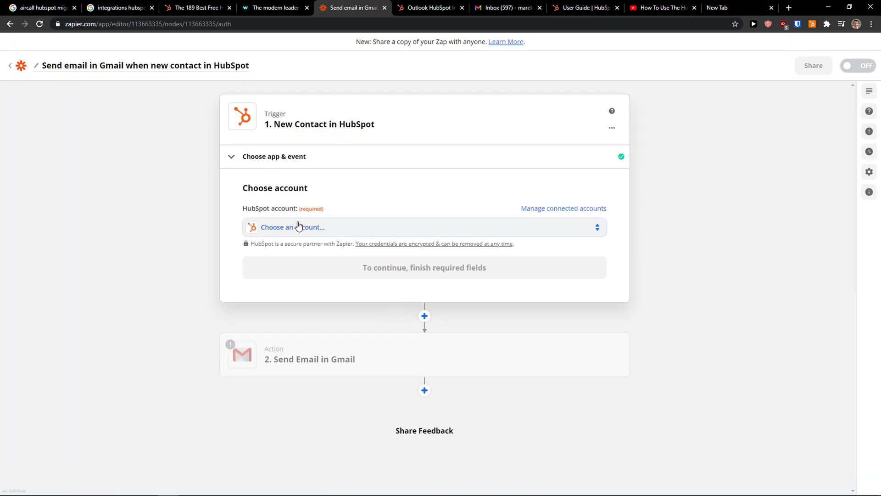
Step: Select the connected HubSpot account for the New Contact trigger and finish its setup
click(298, 226)
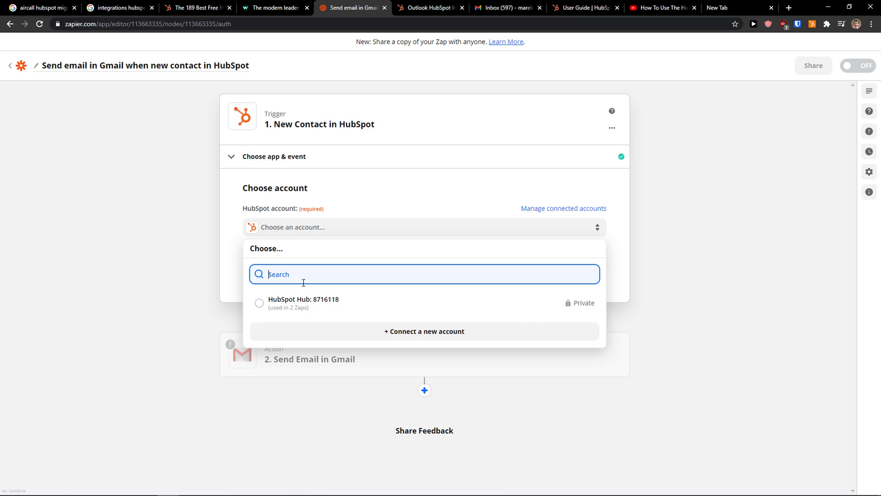
click(294, 302)
click(376, 271)
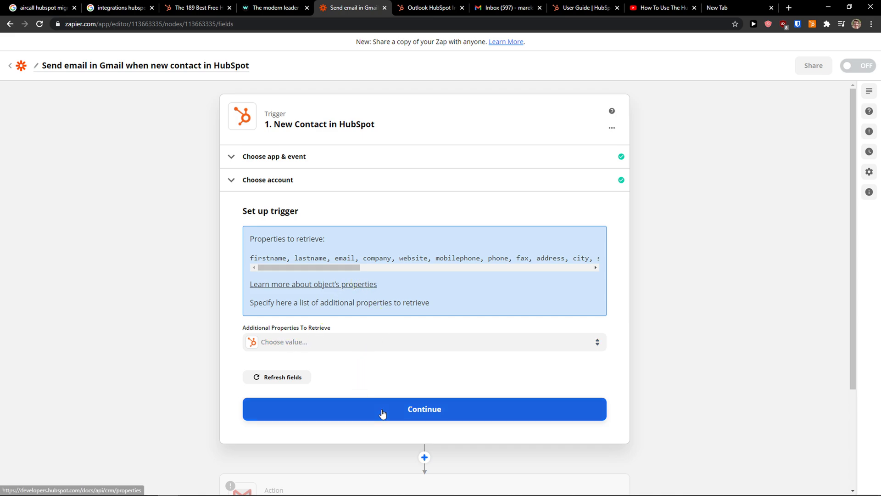
click(356, 407)
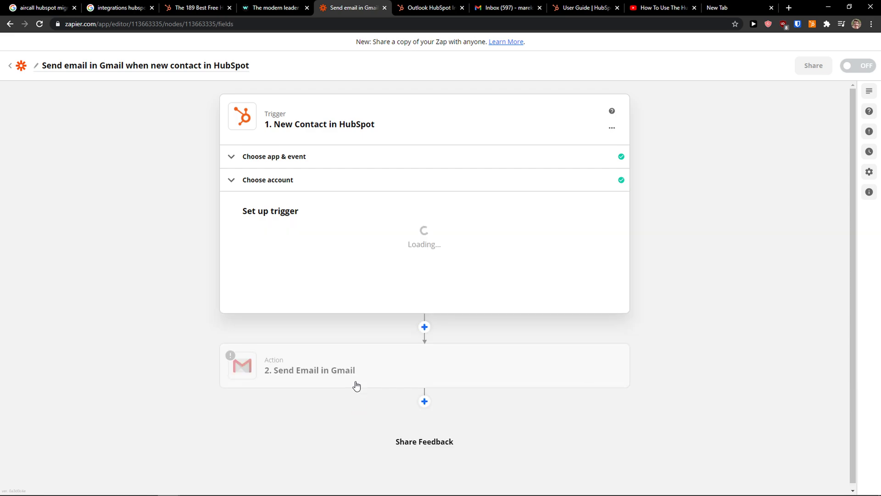
Step: Skip the trigger test and continue to the Gmail action step
click(414, 371)
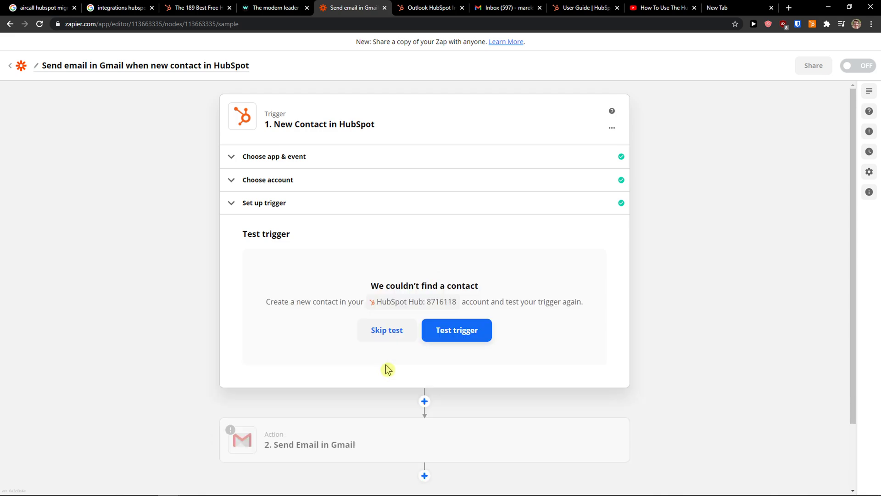
drag(269, 301, 459, 300)
click(480, 301)
click(385, 332)
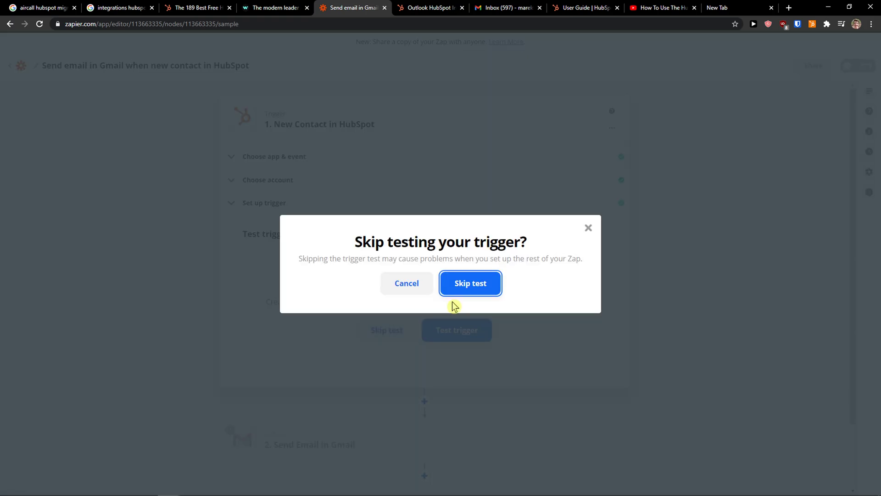
click(470, 283)
scroll(427, 295, down, 4)
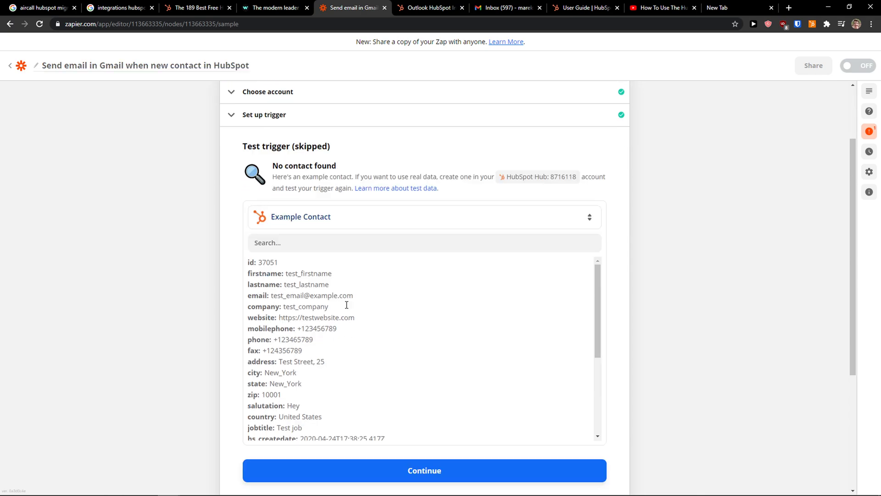
click(411, 368)
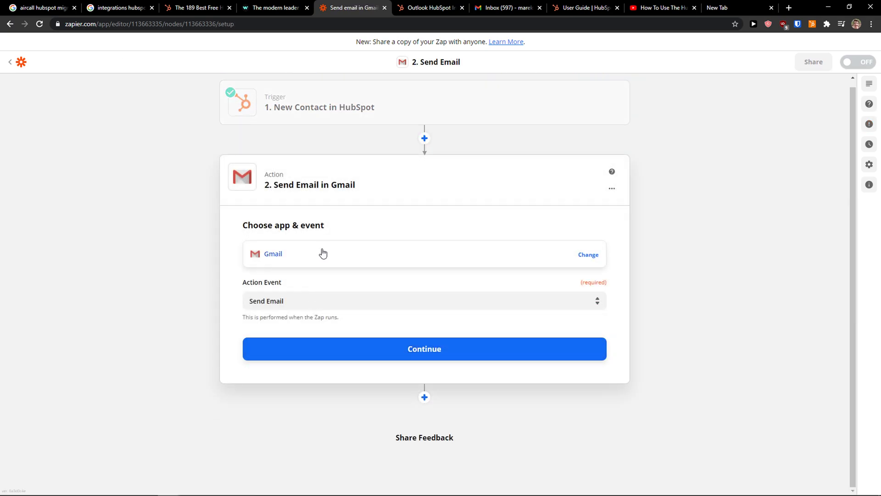
Step: Keep Gmail as the app and Send Email as the action event, and continue
click(327, 253)
click(173, 218)
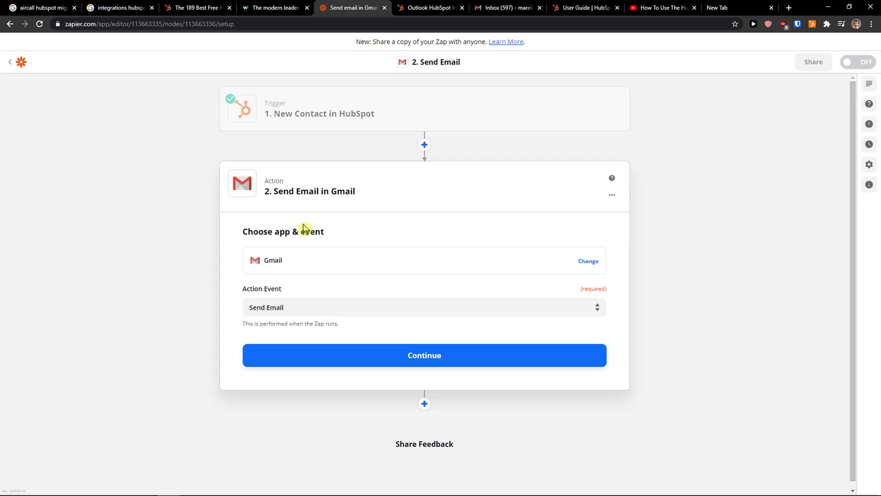
click(327, 307)
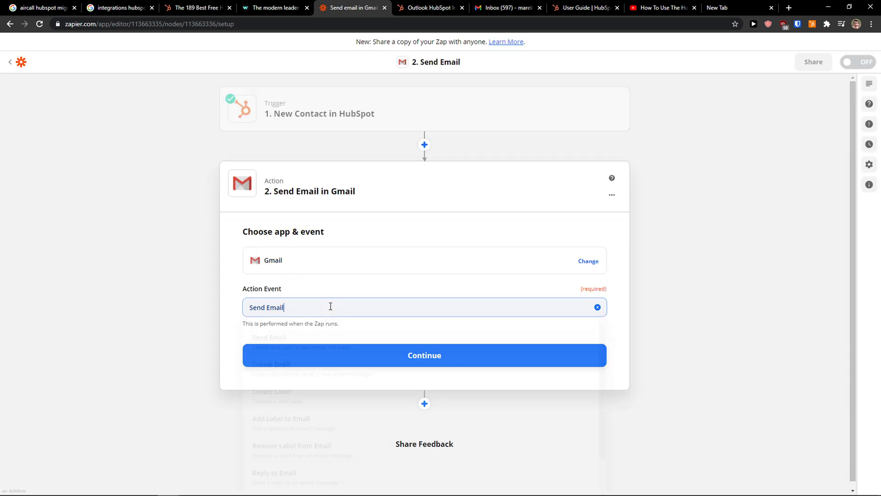
click(342, 343)
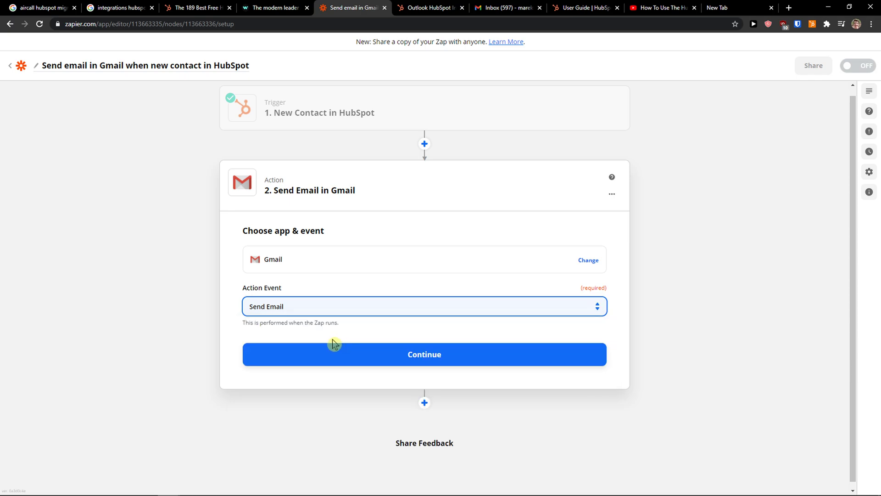
click(377, 355)
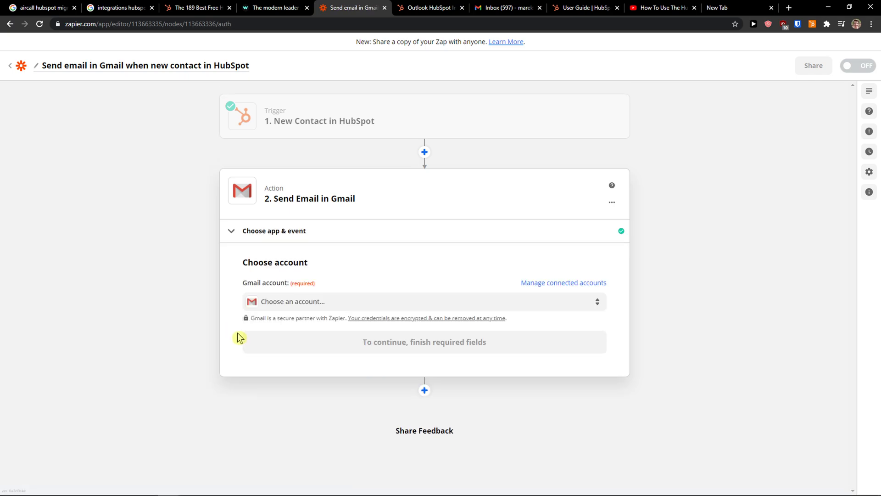
Step: Choose and reconnect the Gmail account, then continue to the email fields
click(300, 308)
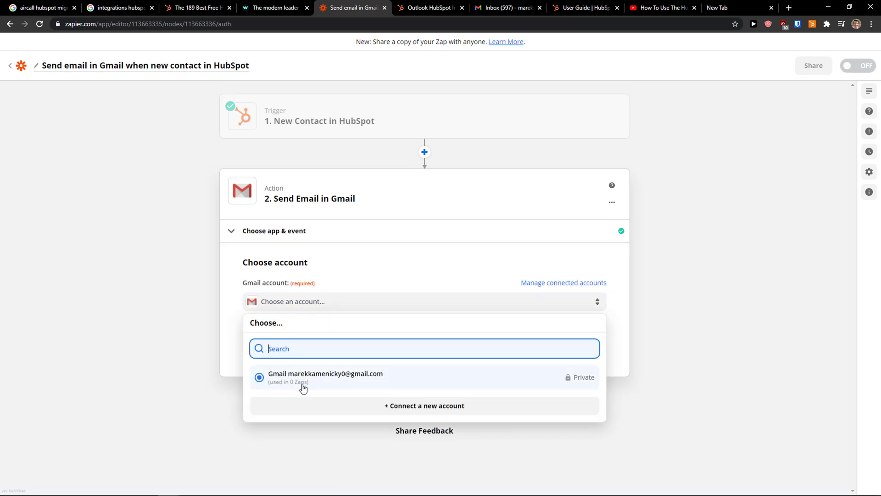
click(317, 385)
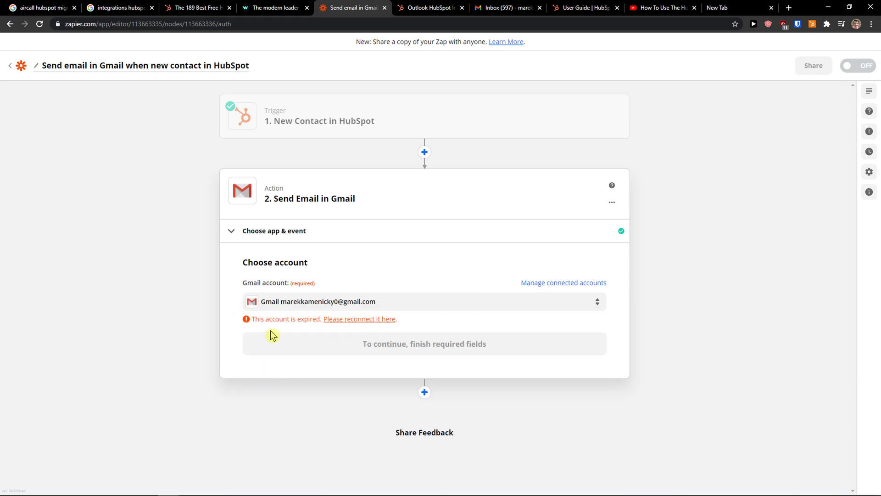
click(362, 319)
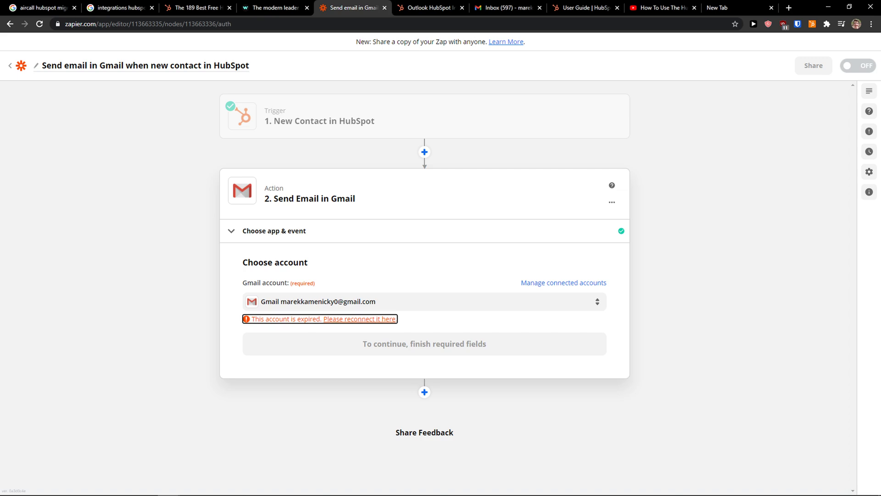
click(425, 342)
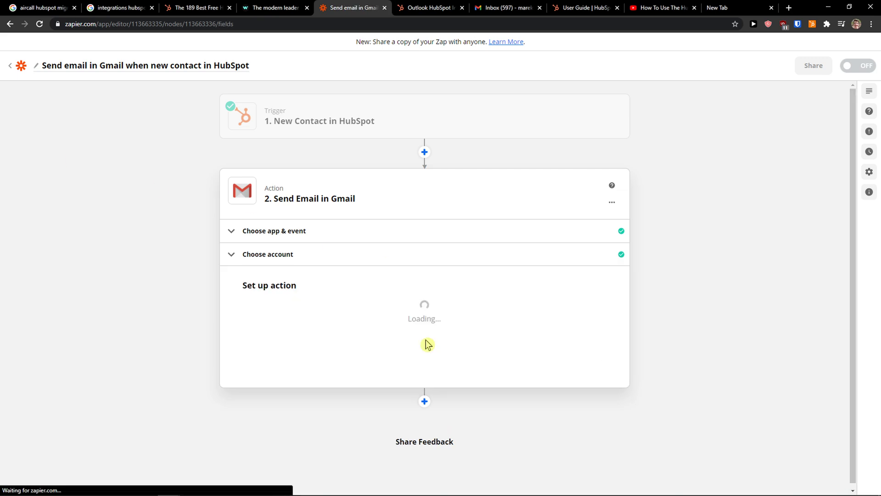
scroll(421, 339, down, 2)
Step: Map the Gmail To field to the HubSpot contact's 'Contact information: Email' value
click(345, 227)
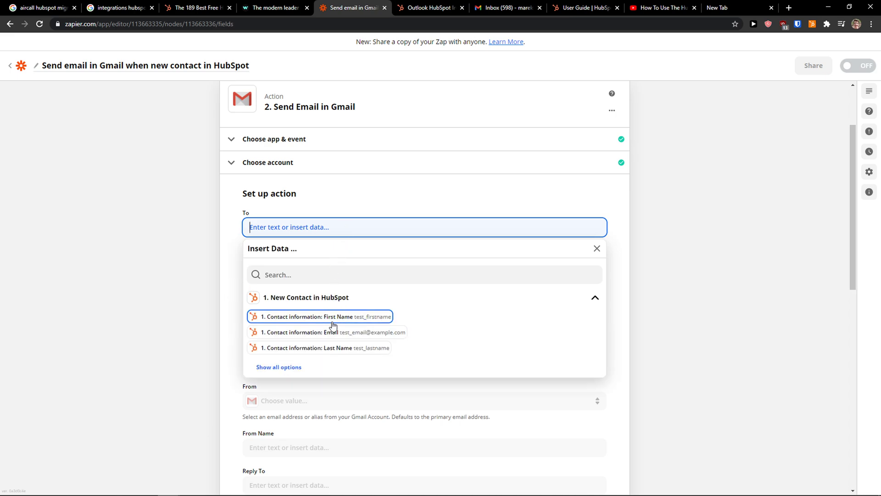
click(335, 339)
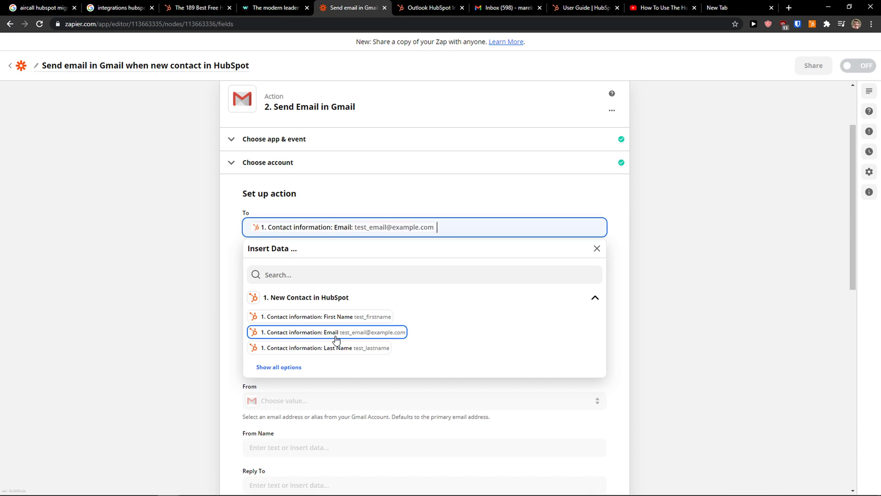
click(212, 288)
Step: Review the Cc and From options and the remaining email fields, leaving them empty
scroll(315, 270, down, 1)
click(294, 259)
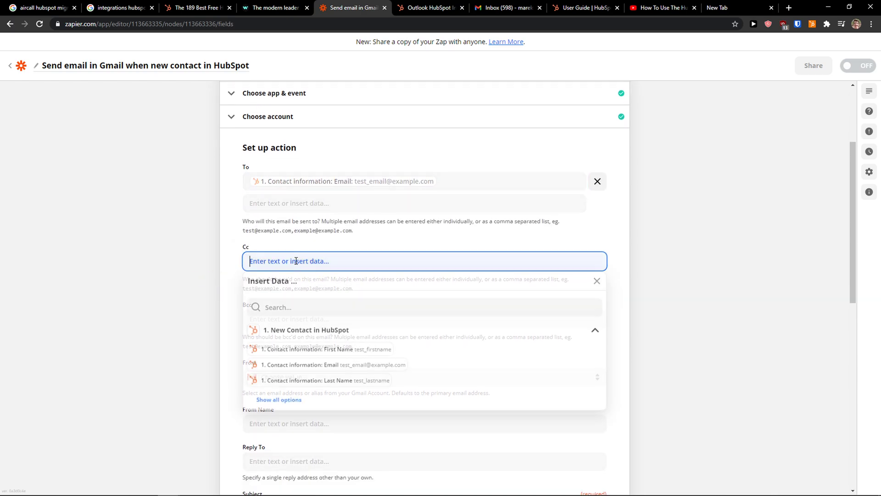
click(205, 254)
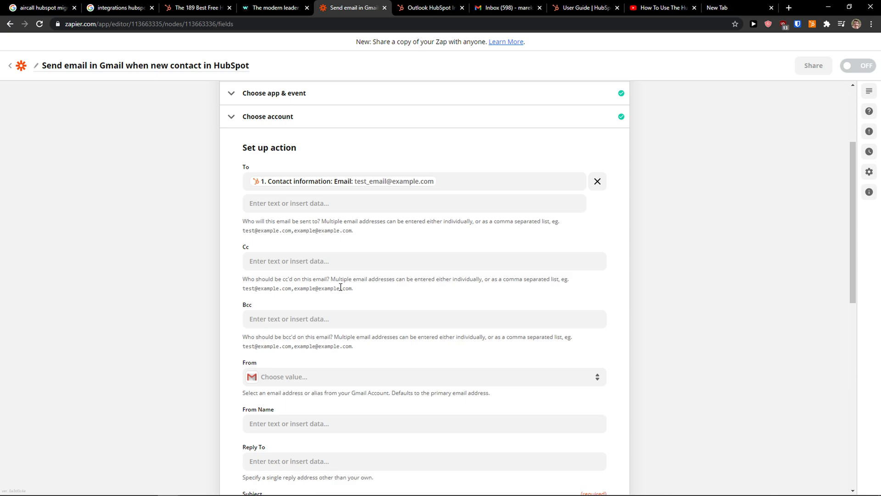
scroll(341, 286, down, 1)
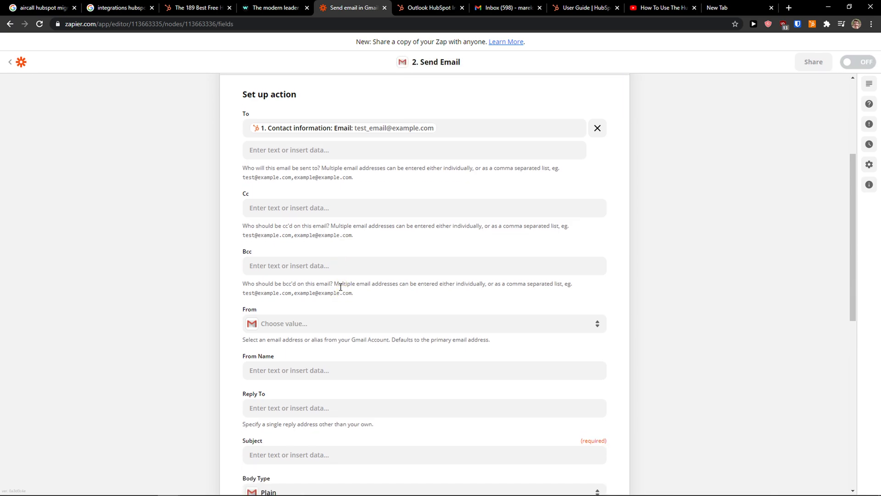
click(389, 325)
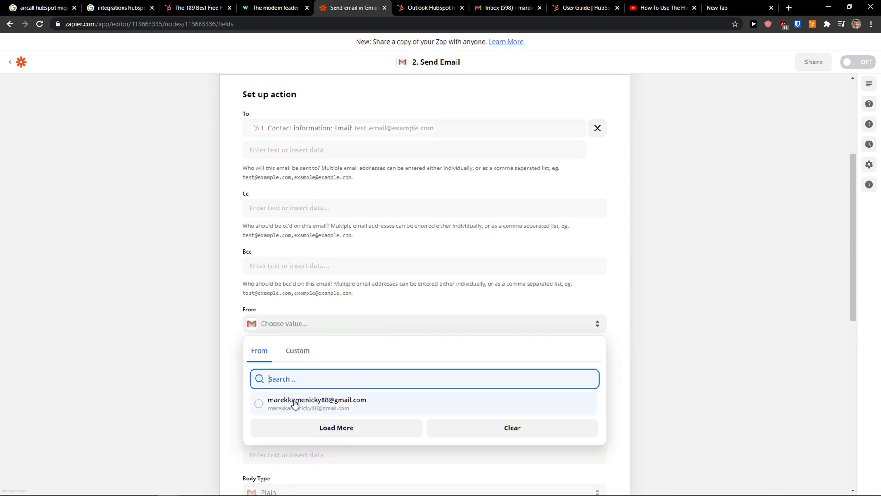
click(213, 372)
scroll(275, 344, down, 2)
scroll(264, 344, up, 2)
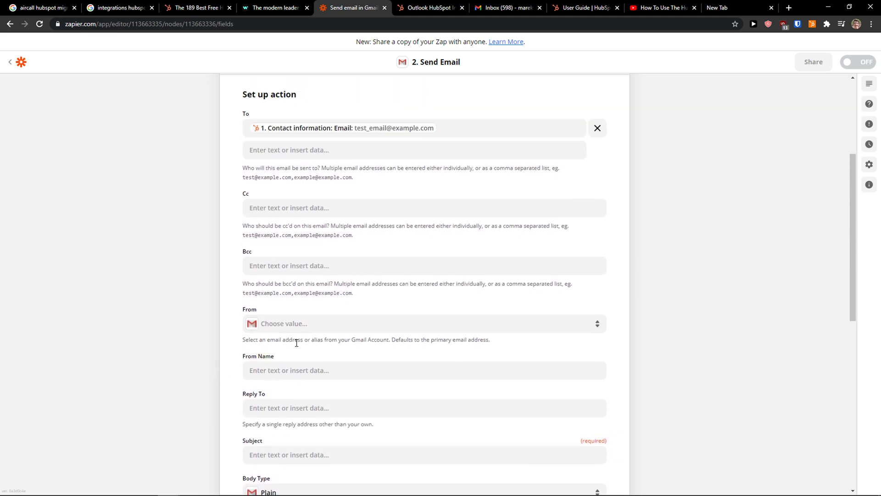
scroll(296, 342, down, 1)
scroll(335, 312, down, 1)
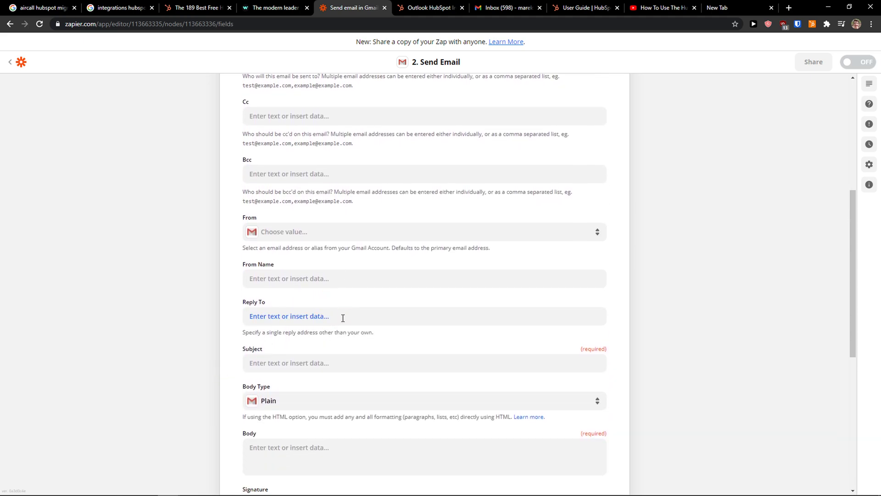
scroll(343, 317, down, 4)
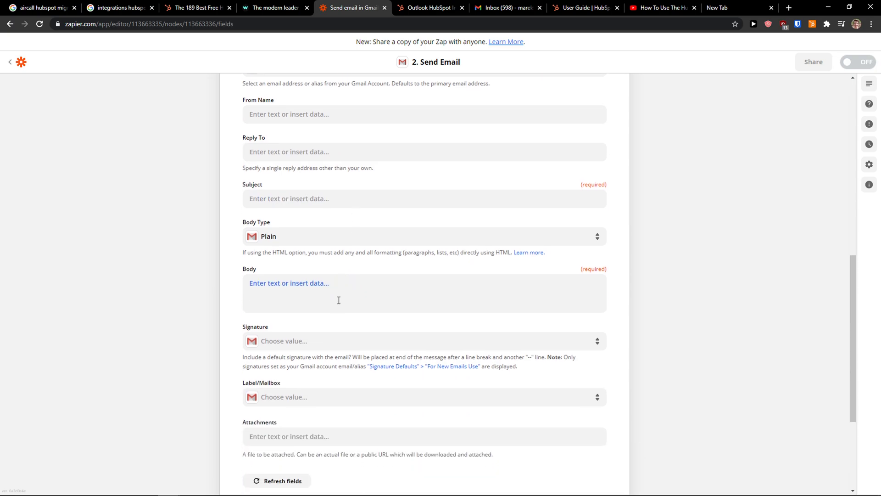
scroll(338, 303, down, 3)
scroll(592, 242, up, 4)
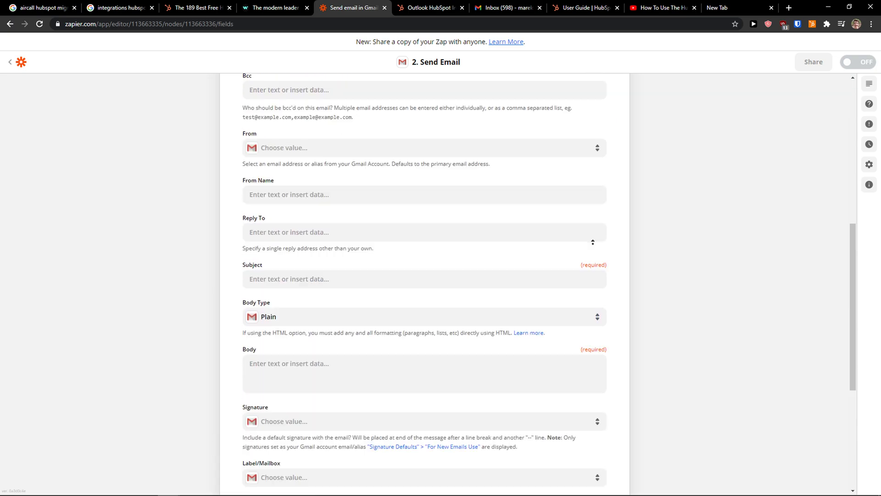
scroll(593, 242, up, 8)
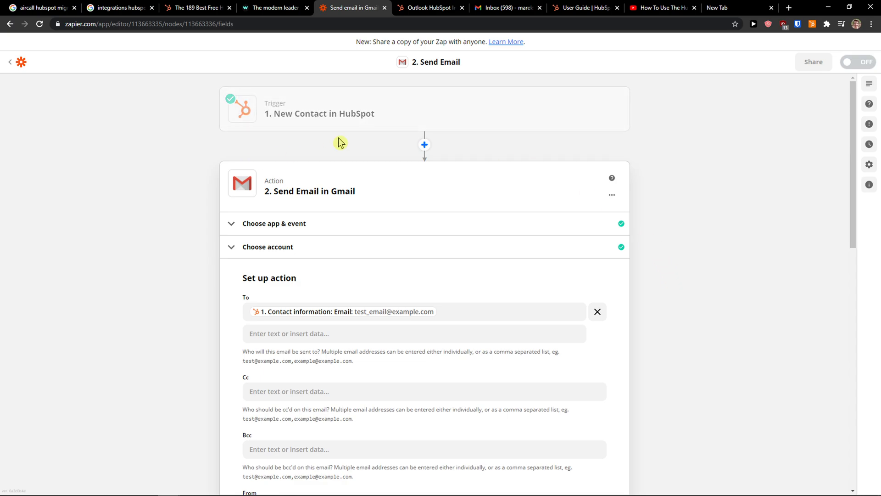
Step: Check the Gmail integration's page in HubSpot's App Marketplace, then go back to the zap
click(193, 8)
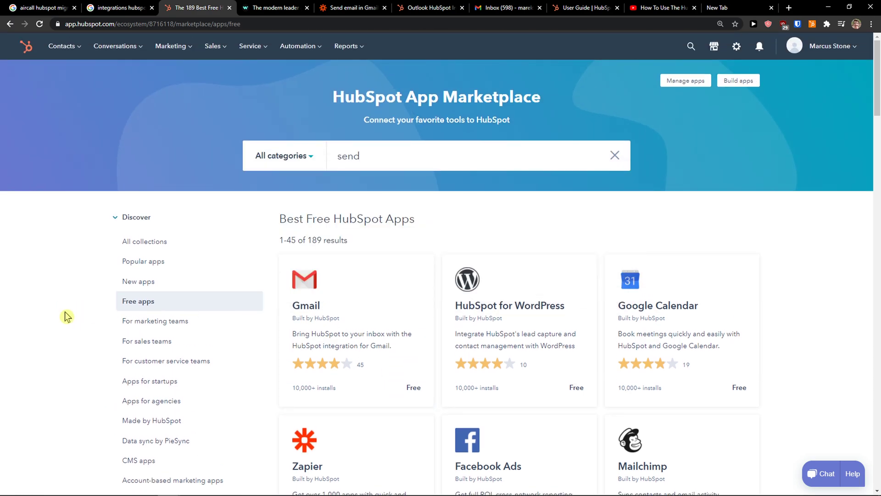
click(389, 303)
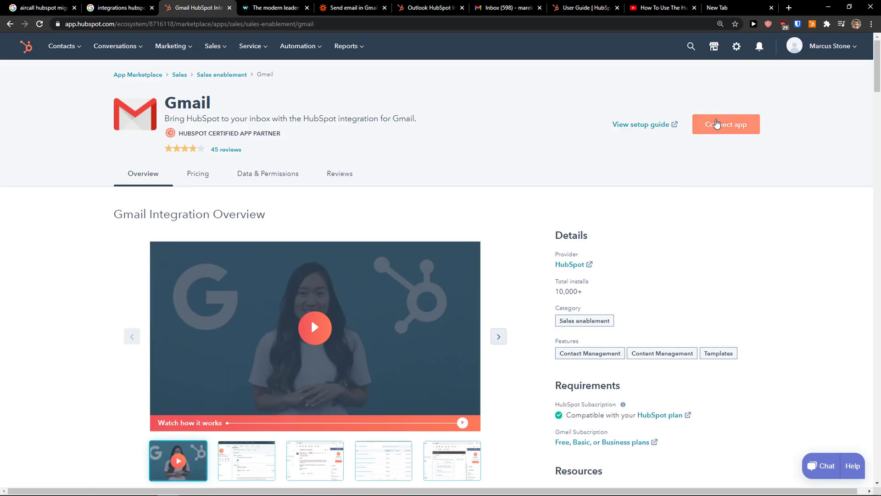
click(716, 124)
scroll(494, 224, down, 4)
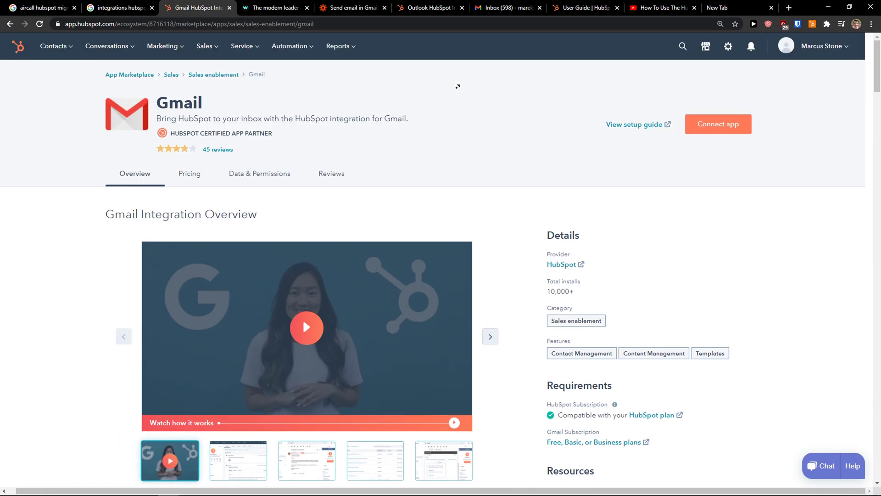
click(358, 7)
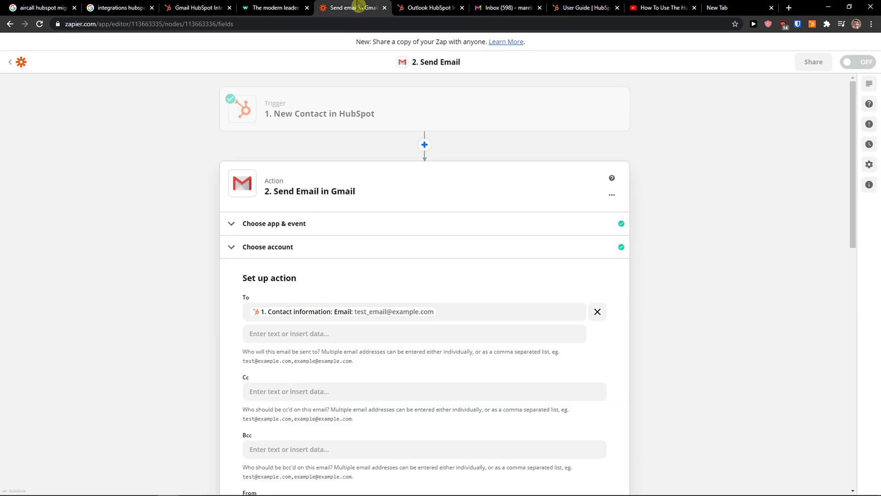